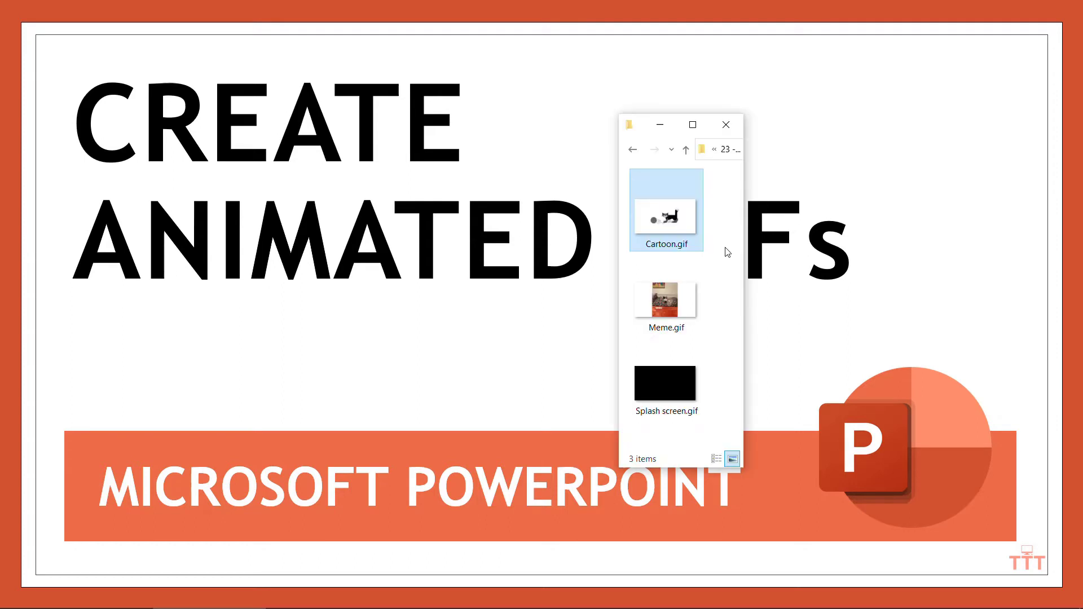
# Step: Play Cartoon.gif, Meme.gif and Splash screen.gif in Photos, closing each preview afterwards
pyautogui.doubleClick(683, 226)
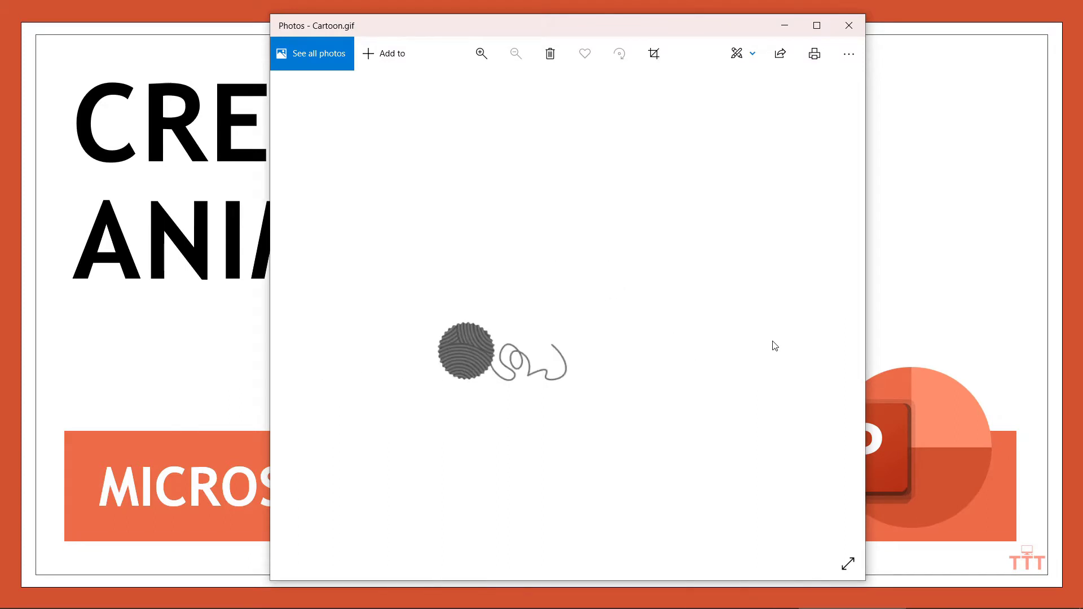
pyautogui.click(849, 25)
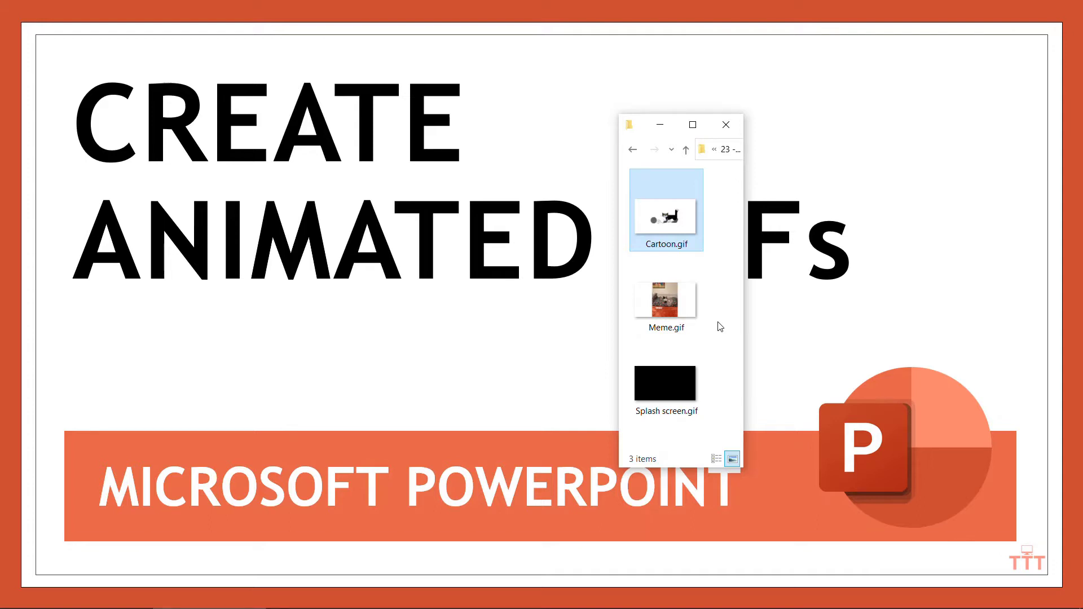
pyautogui.click(690, 317)
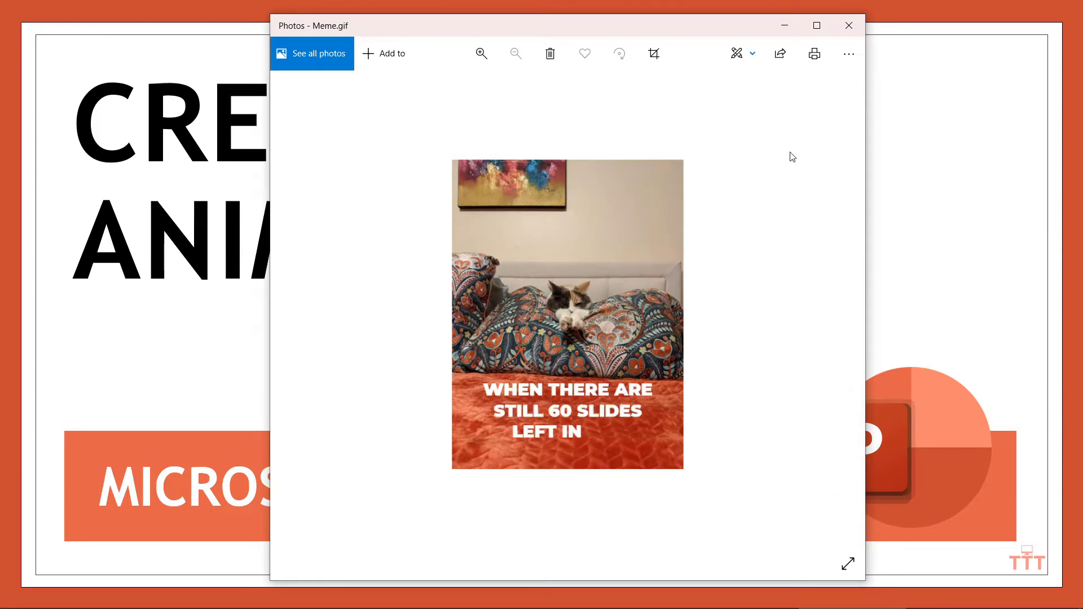
pyautogui.click(848, 26)
pyautogui.click(655, 400)
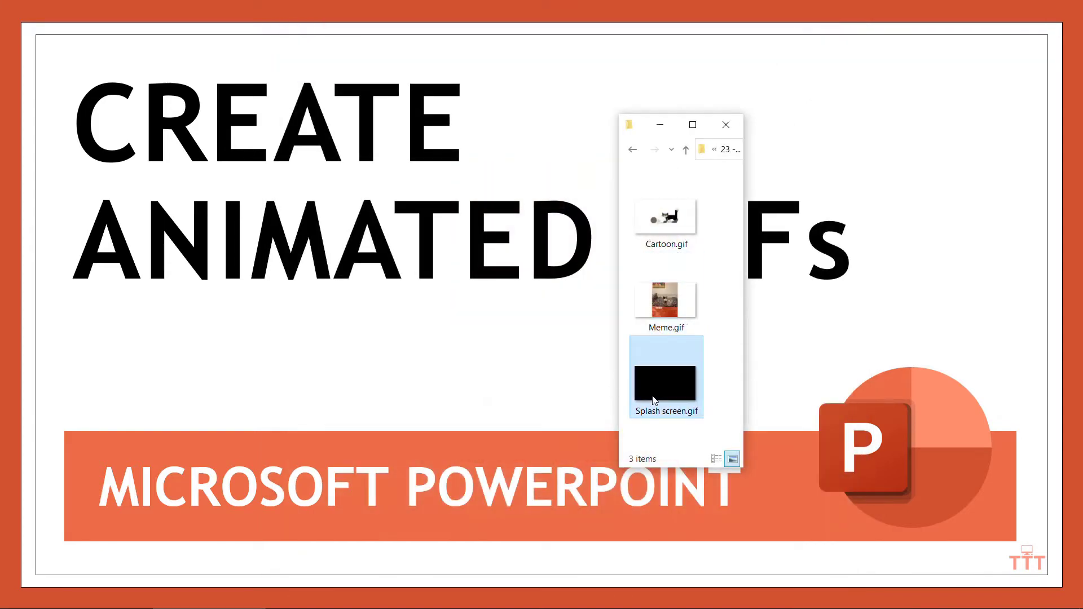
pyautogui.doubleClick(654, 399)
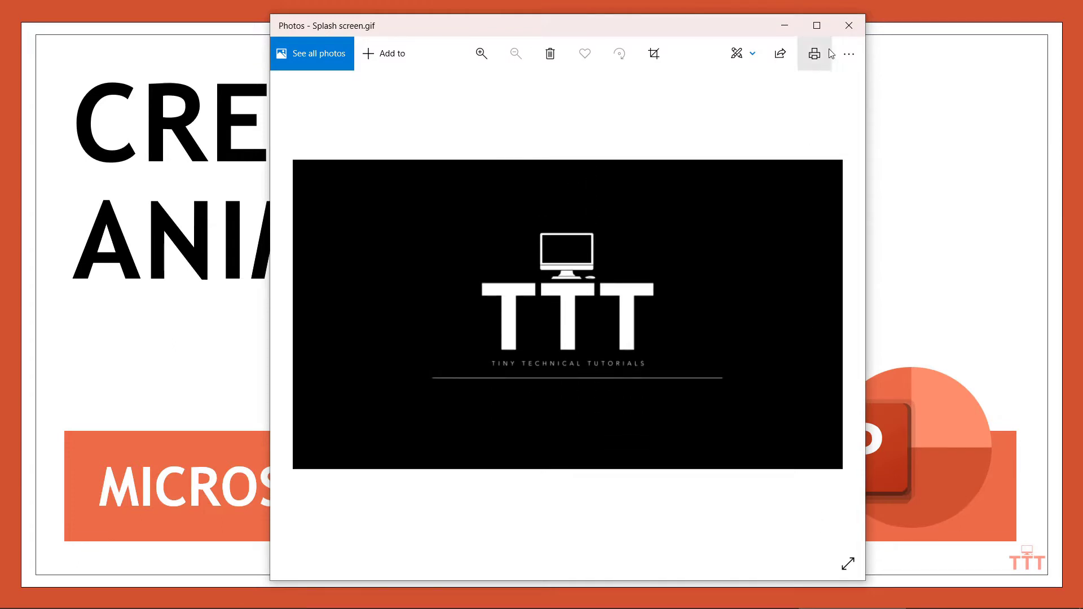
pyautogui.click(846, 28)
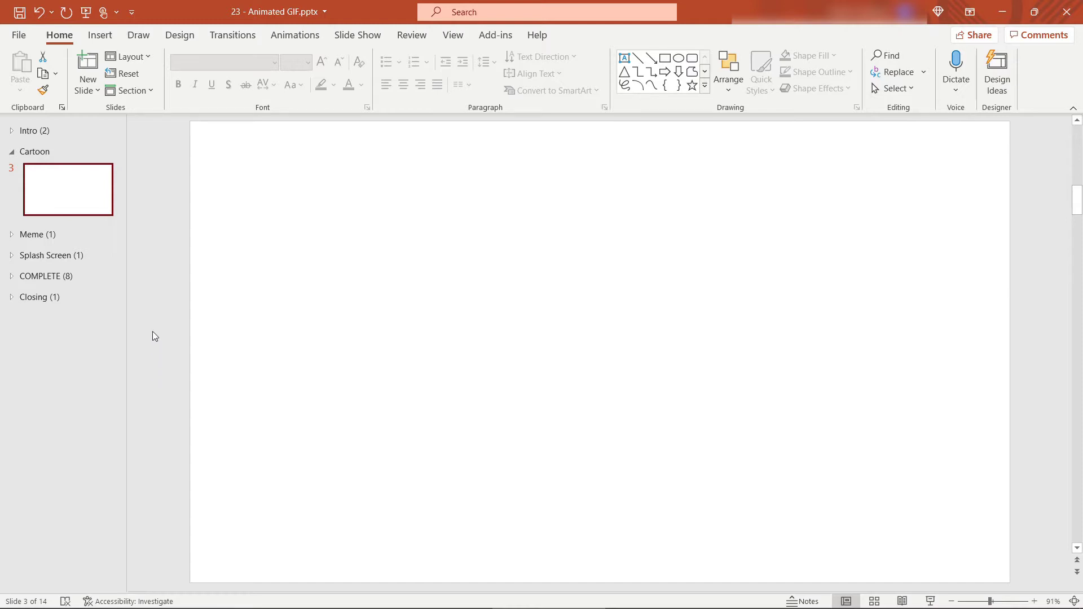
# Step: Search the stock Illustrations library for 'cat'
pyautogui.click(102, 36)
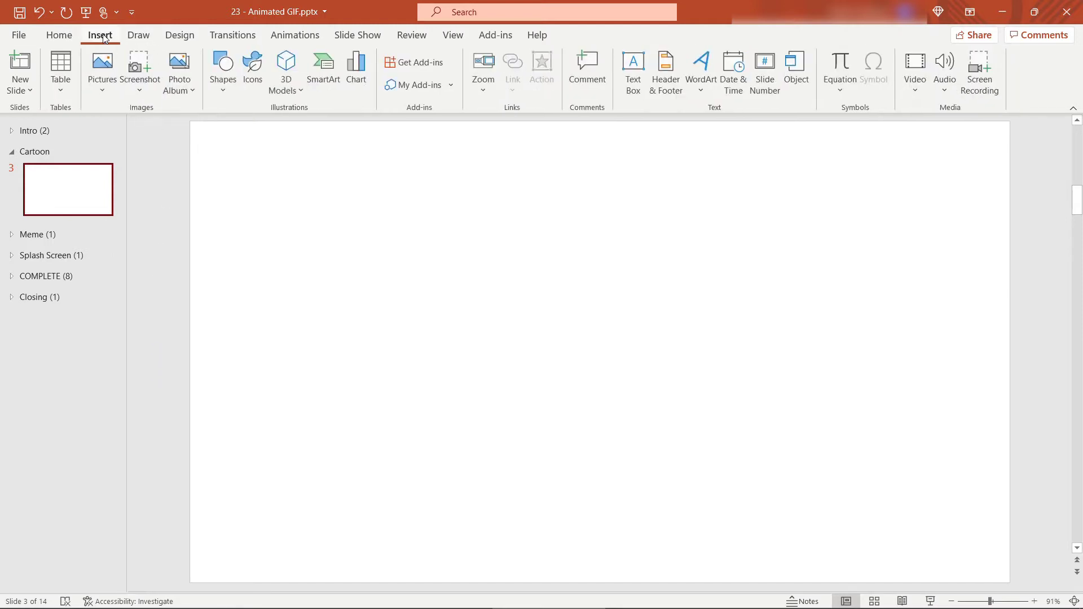
pyautogui.click(257, 86)
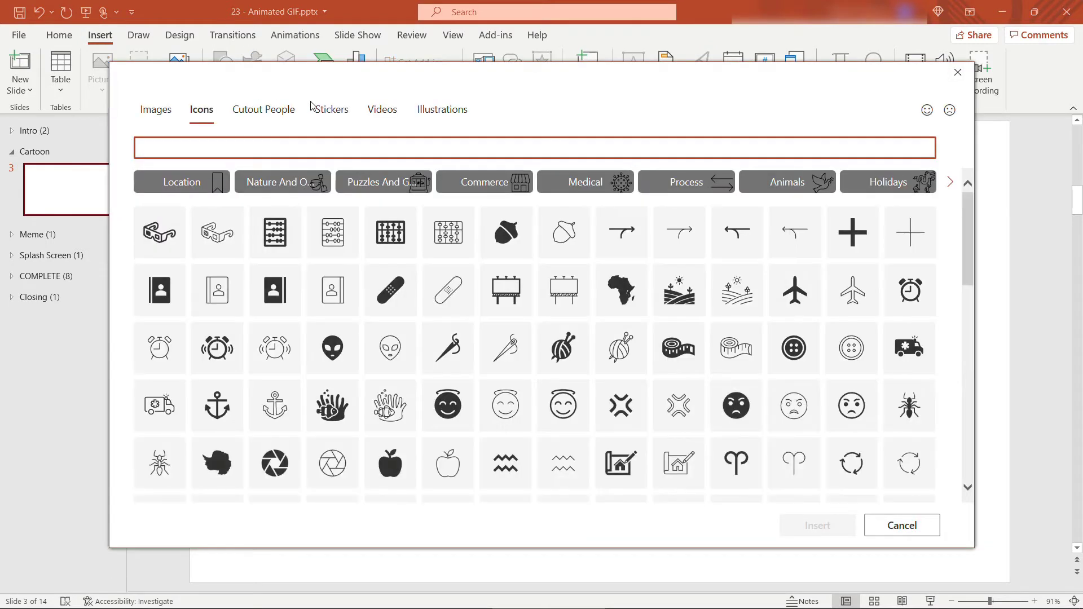
pyautogui.click(443, 118)
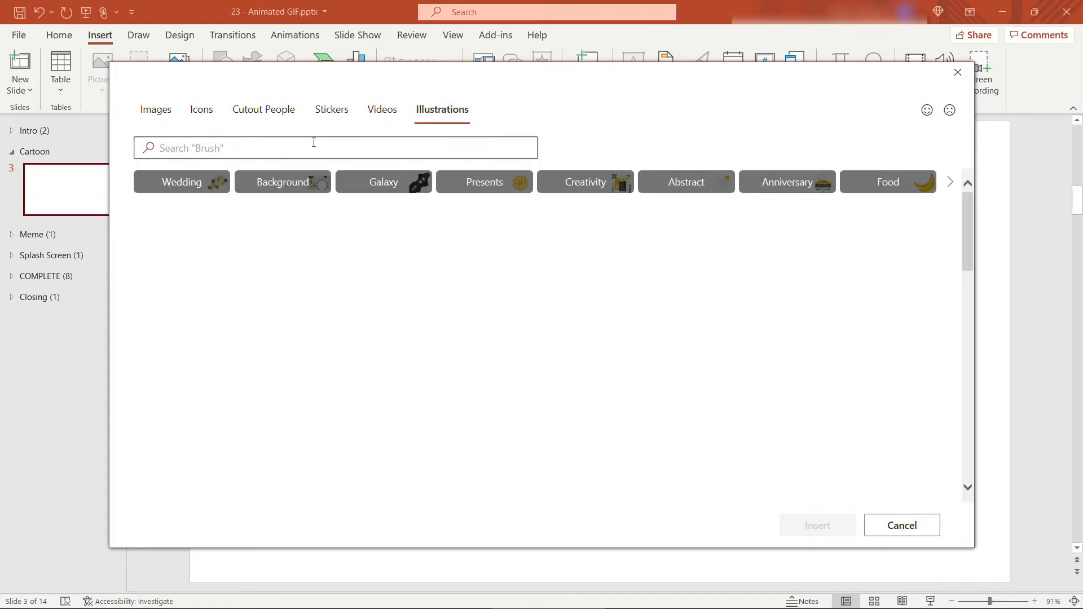
pyautogui.click(314, 142)
pyautogui.write('cat')
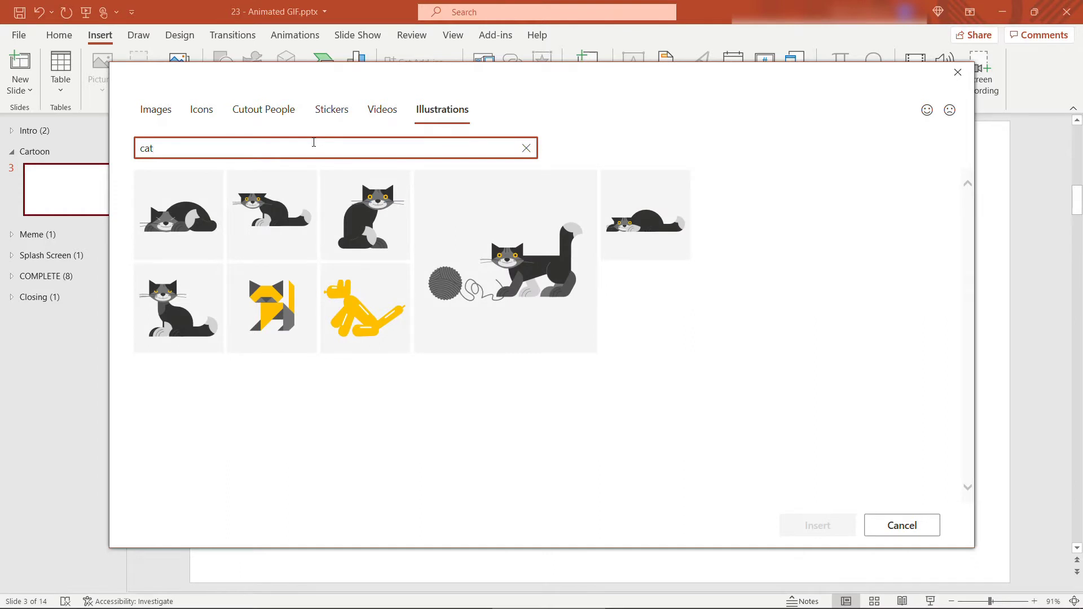
# Step: Insert five cats: yarn-ball, crouching, lower sitting, upright sitting and lying
pyautogui.click(586, 180)
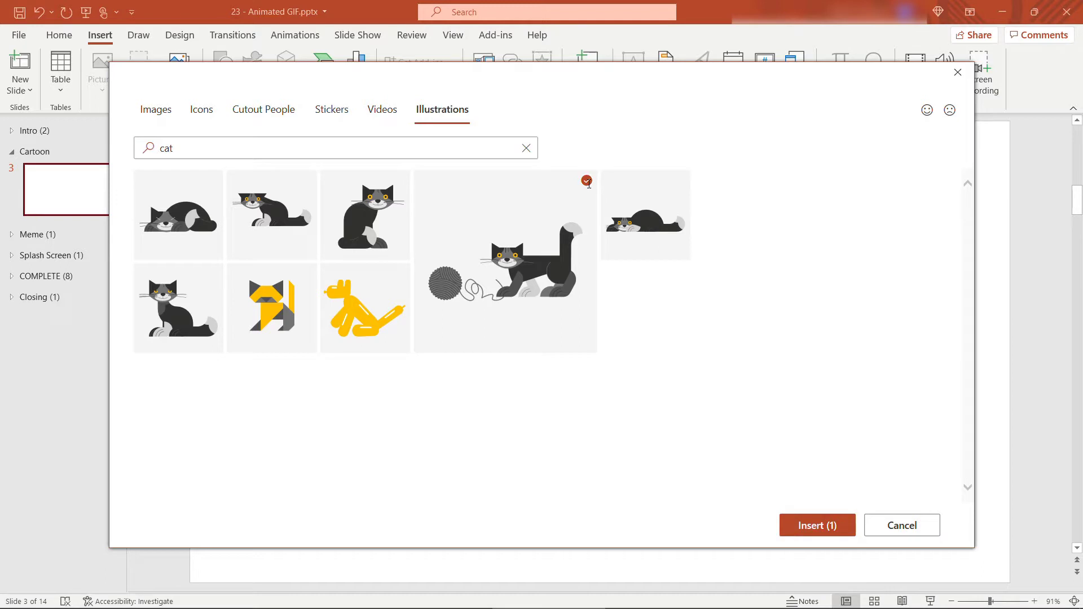
pyautogui.click(399, 179)
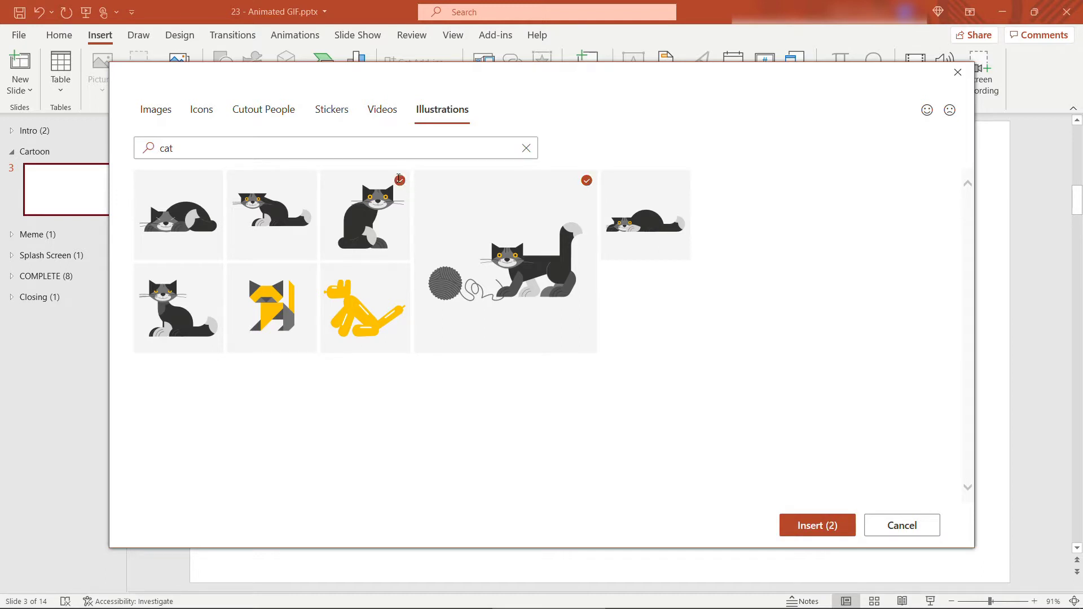
pyautogui.click(211, 274)
pyautogui.click(306, 180)
pyautogui.click(680, 181)
pyautogui.click(800, 527)
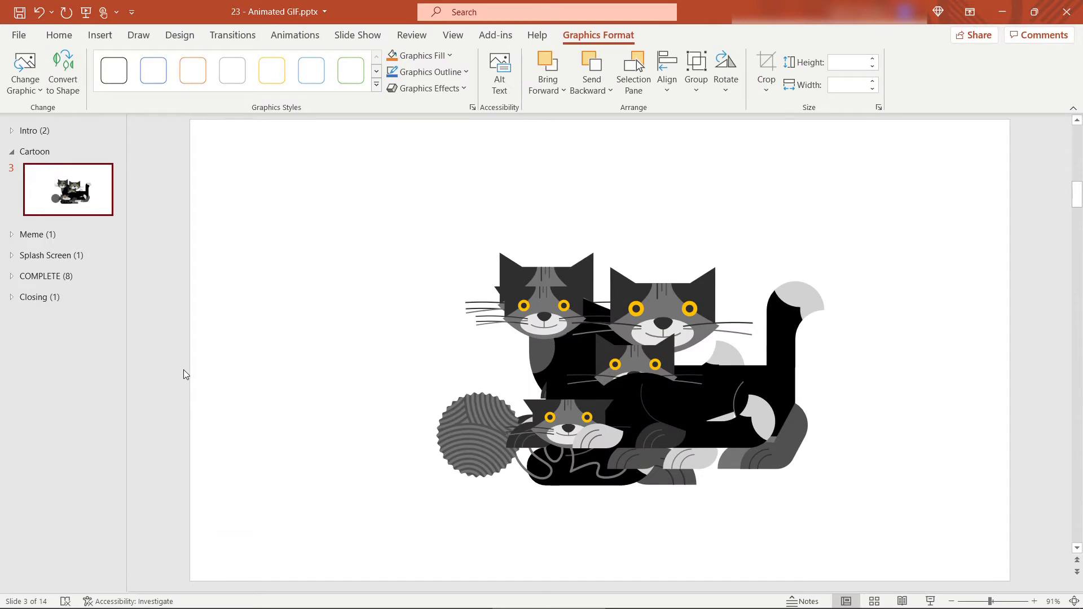
# Step: Zoom out to 60% and shift the pile of overlapping cats slightly right
pyautogui.scroll(-1, 930, 457)
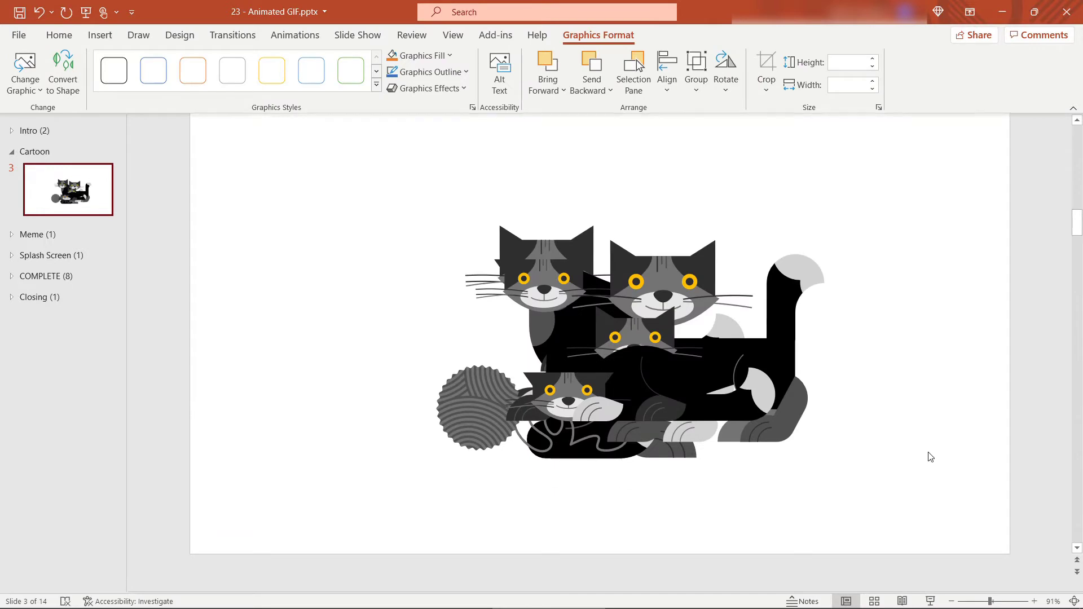
pyautogui.click(952, 601)
pyautogui.click(952, 601)
pyautogui.click(952, 601)
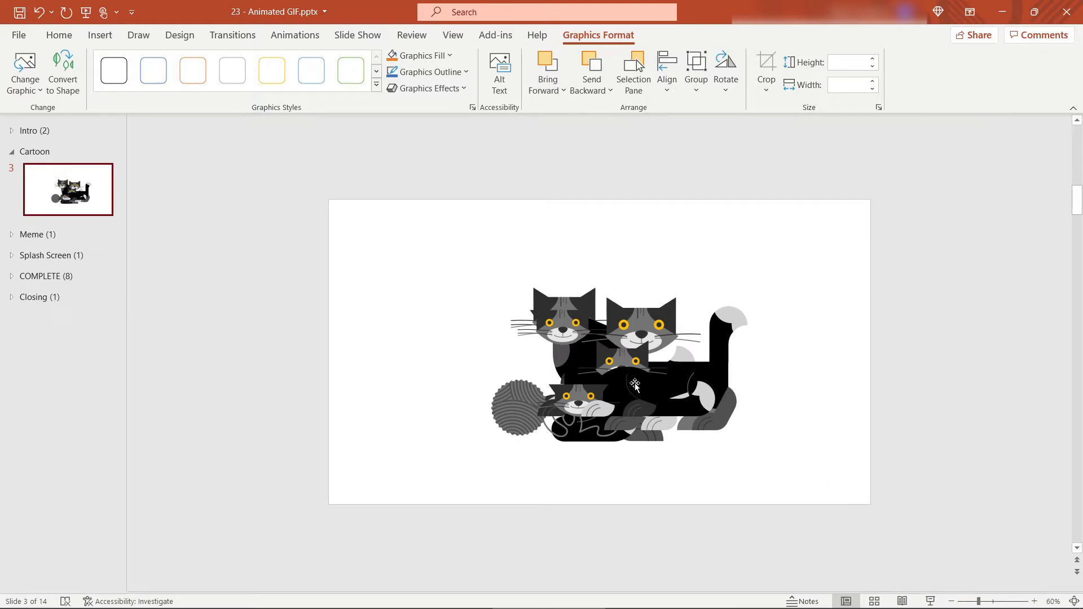
pyautogui.moveTo(642, 390); pyautogui.dragTo(312, 247)
# Step: Move the sitting and lying cats off the slide's left edge, keeping the yarn cat on it
pyautogui.click(761, 412)
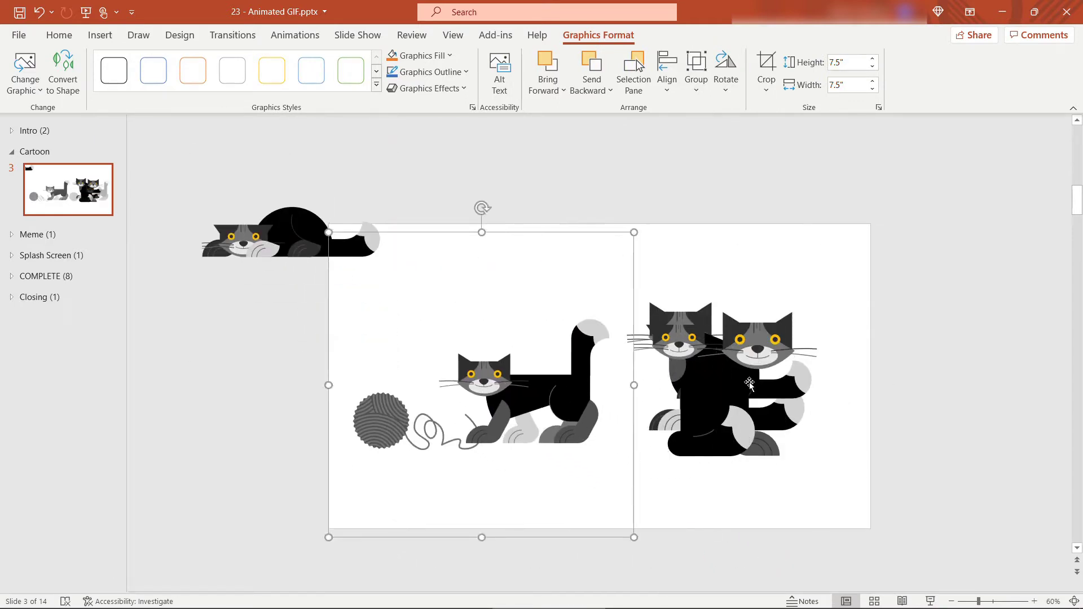
pyautogui.click(772, 342)
pyautogui.moveTo(772, 342); pyautogui.dragTo(290, 296)
pyautogui.click(671, 417)
pyautogui.moveTo(671, 416); pyautogui.dragTo(197, 522)
pyautogui.moveTo(737, 377); pyautogui.dragTo(265, 195)
pyautogui.click(520, 408)
pyautogui.moveTo(519, 409); pyautogui.dragTo(620, 408)
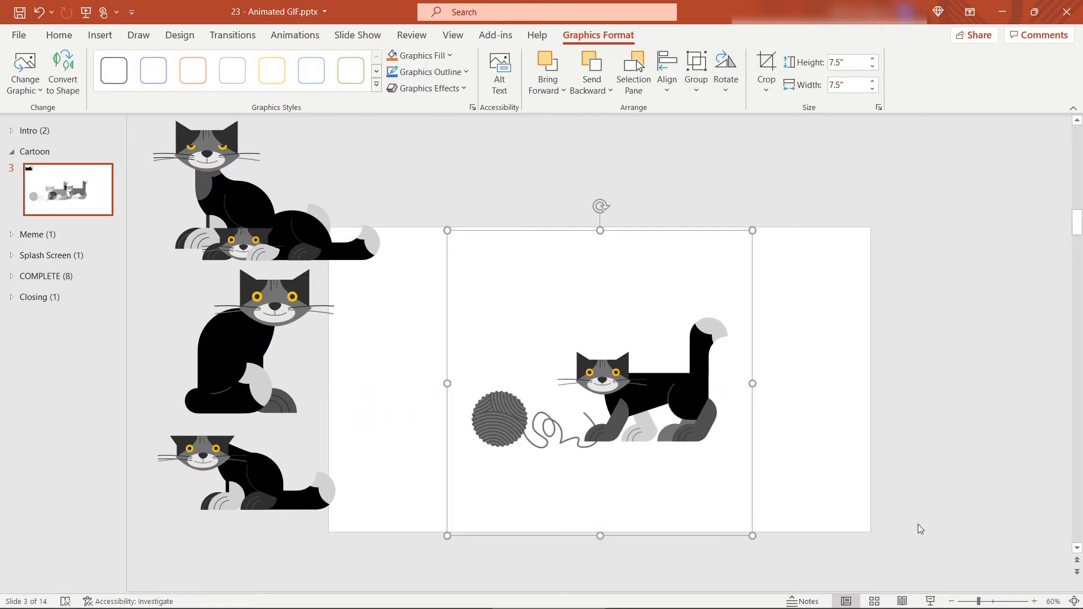
pyautogui.click(841, 502)
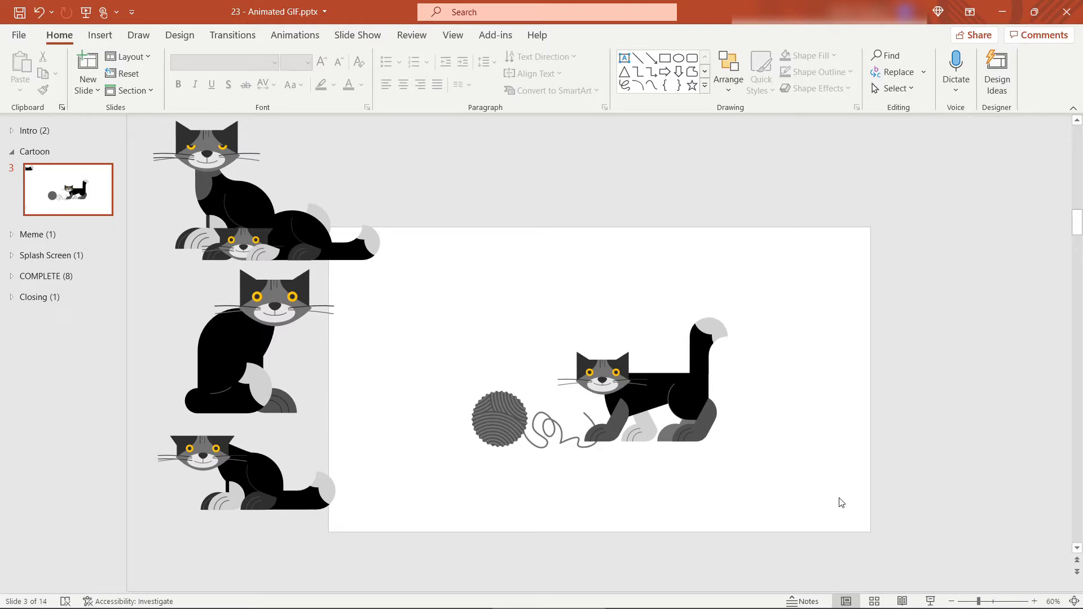
# Step: With the Animations tab showing, select the yarn cat and each off-slide cat in turn
pyautogui.click(604, 399)
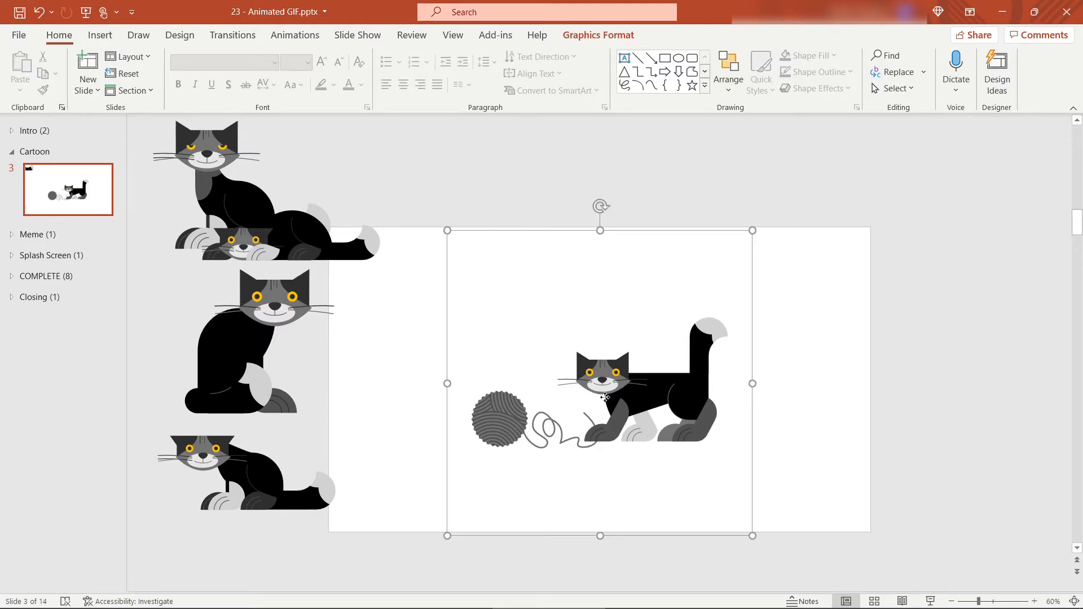
pyautogui.click(295, 35)
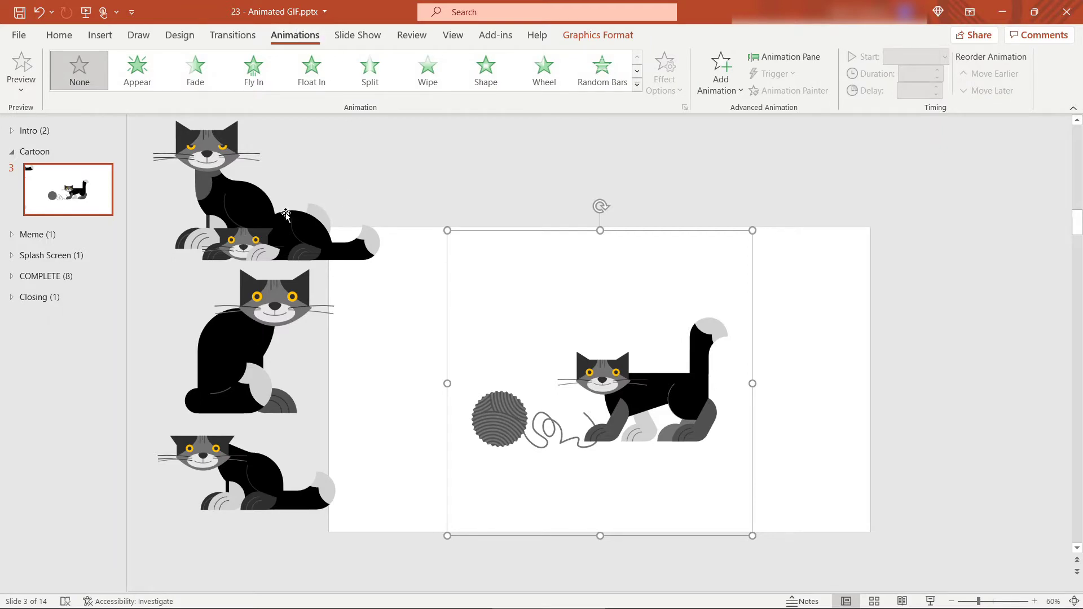
pyautogui.click(222, 168)
pyautogui.click(260, 355)
pyautogui.click(255, 519)
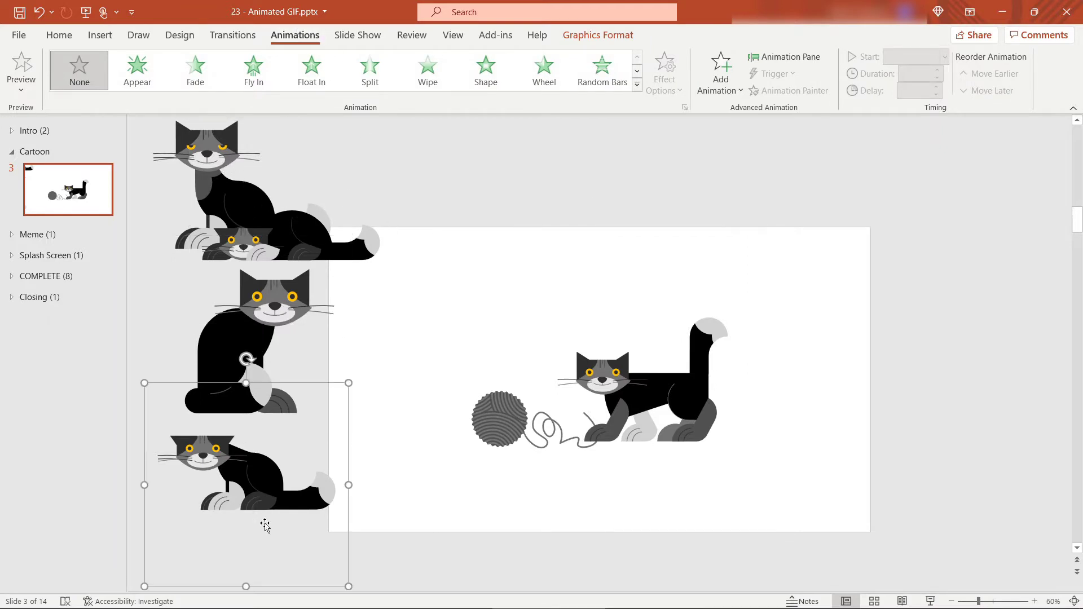
pyautogui.click(427, 561)
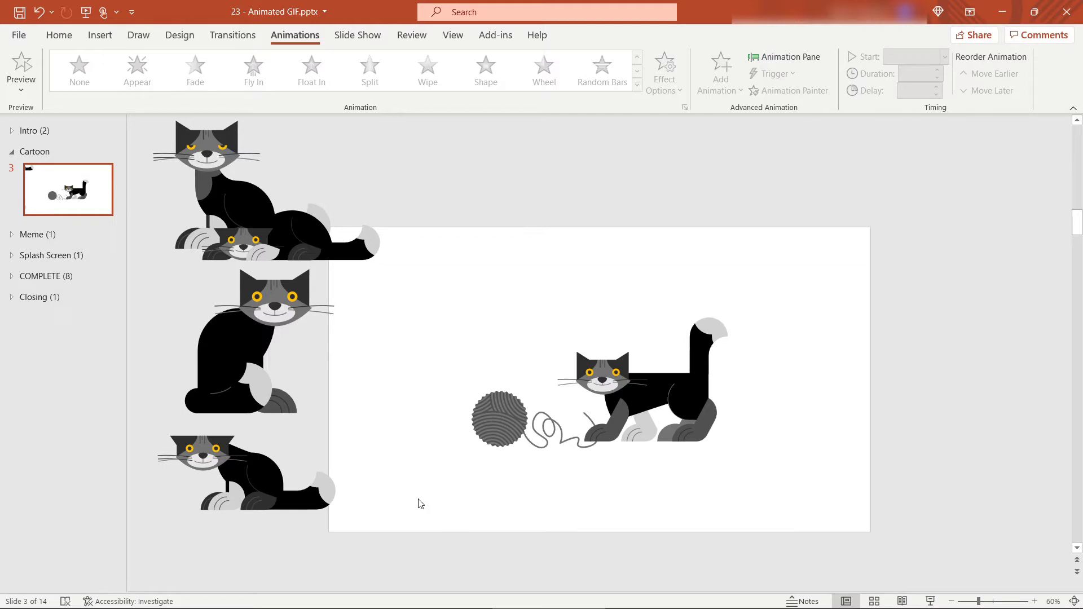
# Step: Duplicate slide 3 and bring the middle sitting cat onto the new slide 4
pyautogui.rightClick(71, 196)
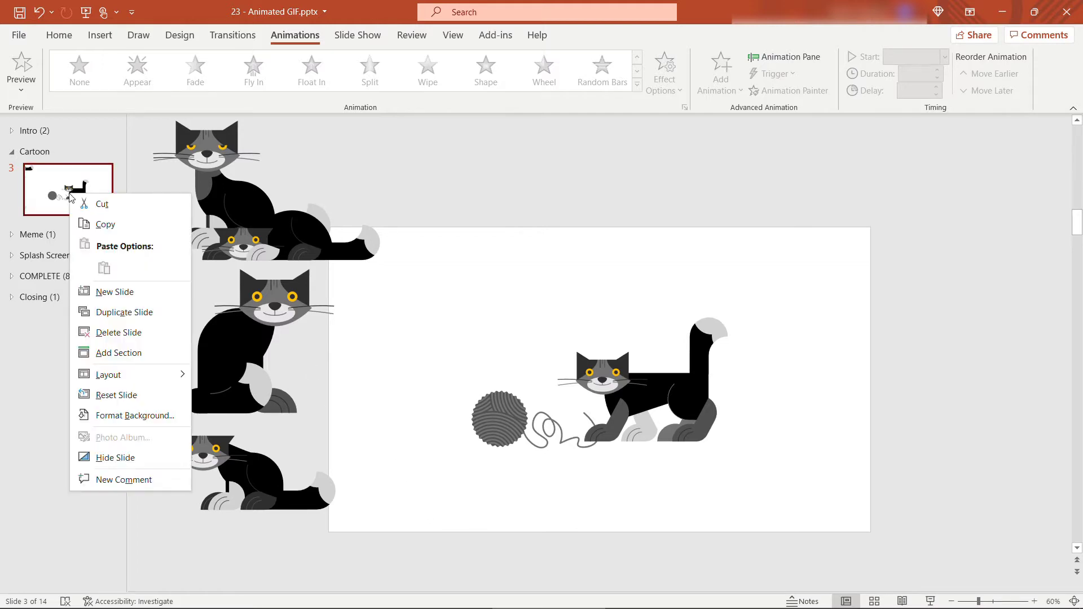
pyautogui.click(159, 314)
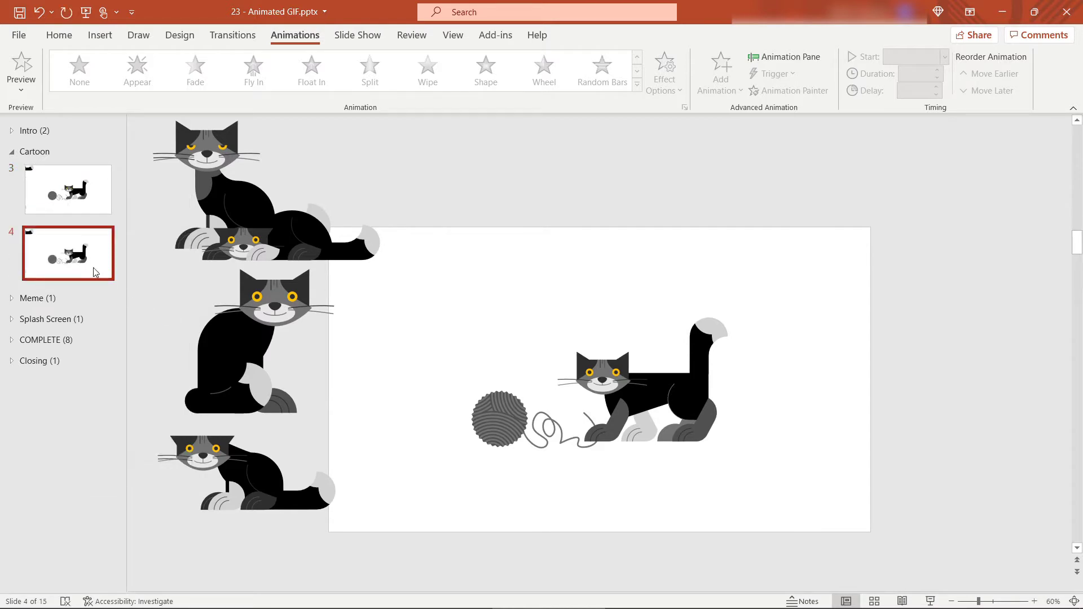
pyautogui.moveTo(254, 336); pyautogui.dragTo(508, 248)
pyautogui.doubleClick(509, 248)
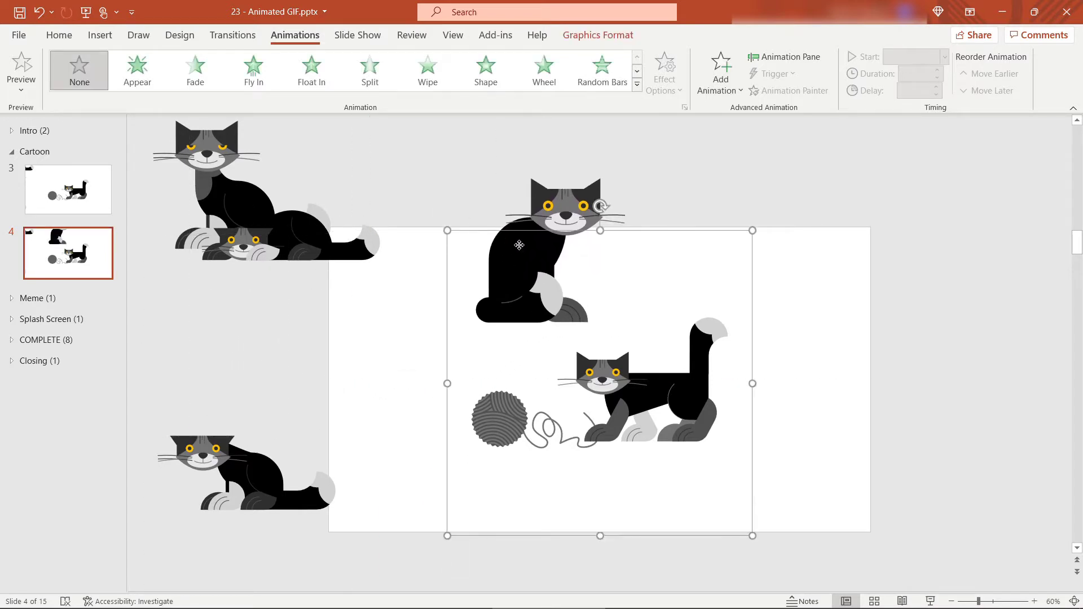
pyautogui.click(523, 198)
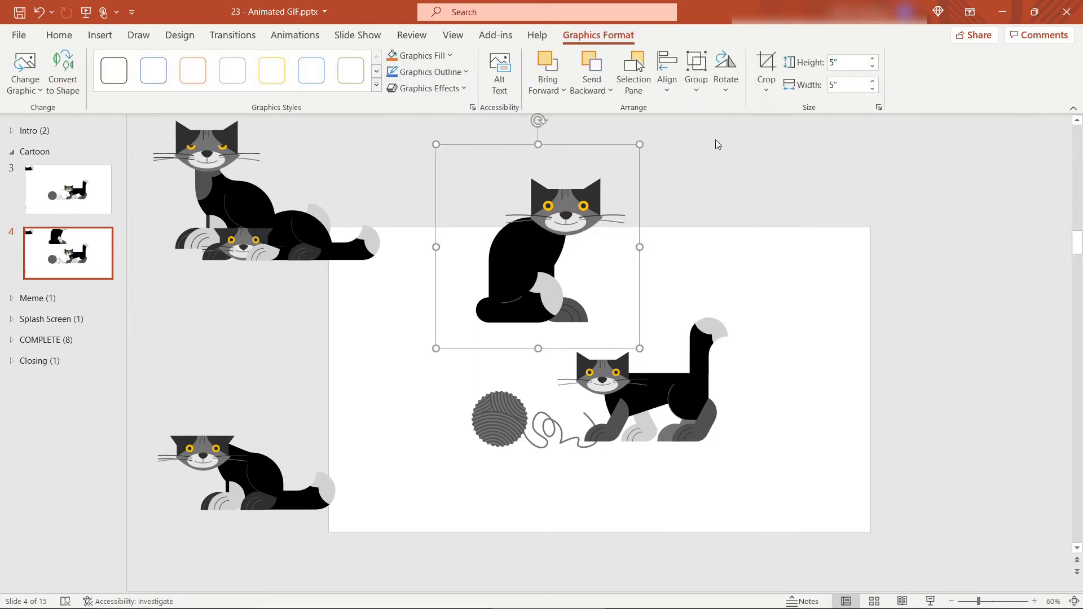
# Step: Flip the sitting cat horizontally and place it beside the yarn-ball cat
pyautogui.click(730, 90)
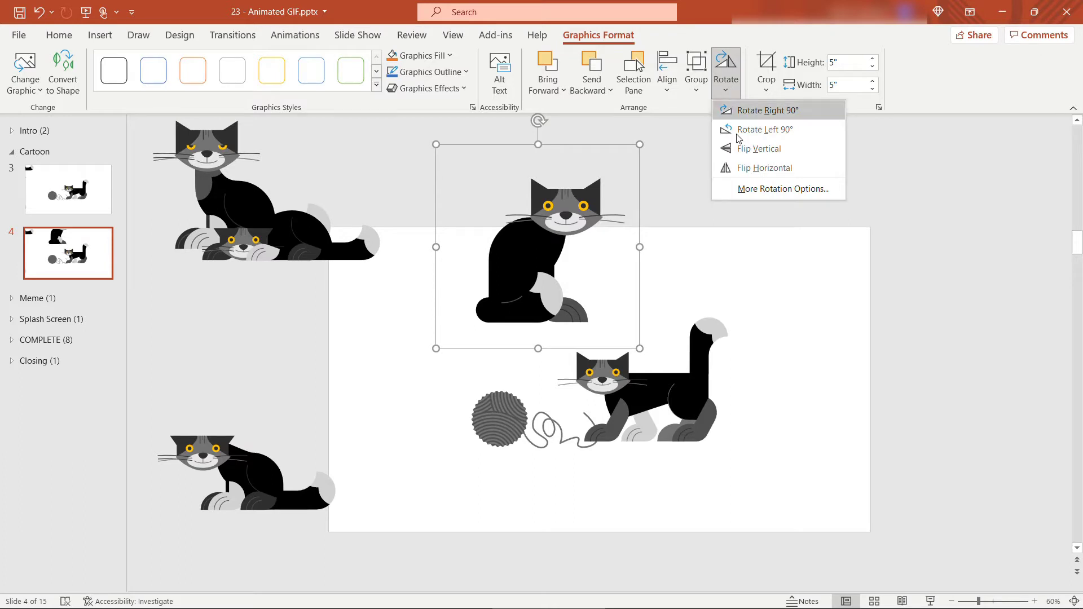
pyautogui.click(748, 169)
pyautogui.moveTo(518, 221); pyautogui.dragTo(631, 256)
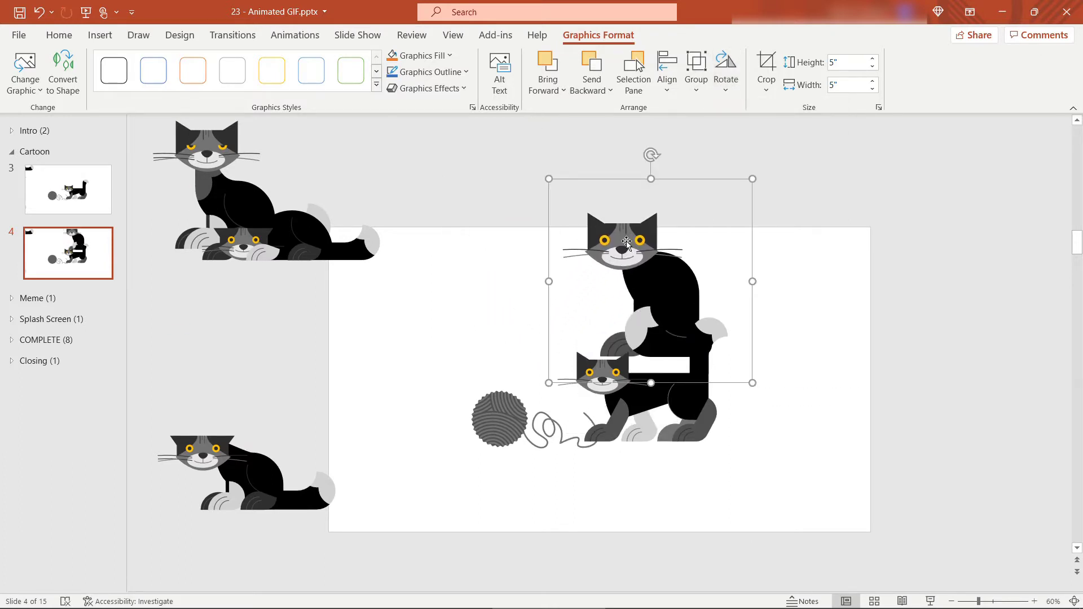
pyautogui.rightClick(618, 232)
pyautogui.press('Escape')
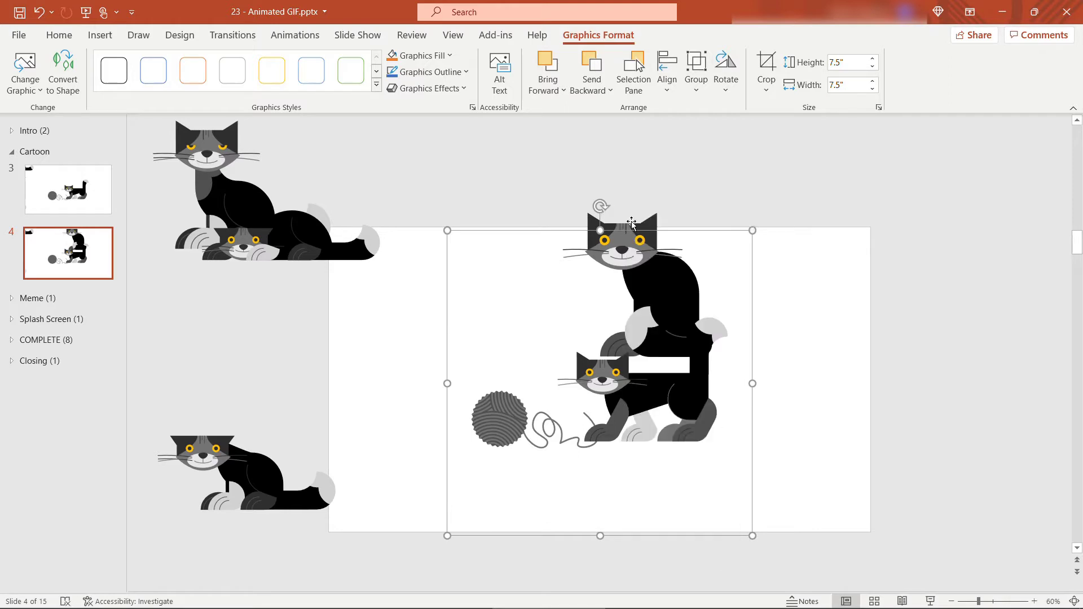
pyautogui.click(629, 226)
pyautogui.moveTo(651, 240); pyautogui.dragTo(634, 190)
pyautogui.hotkey('ctrl', 'z')
# Step: Bring the sitting cat to front, shrink it to match the yarn cat, and cut it
pyautogui.click(640, 228)
pyautogui.rightClick(634, 191)
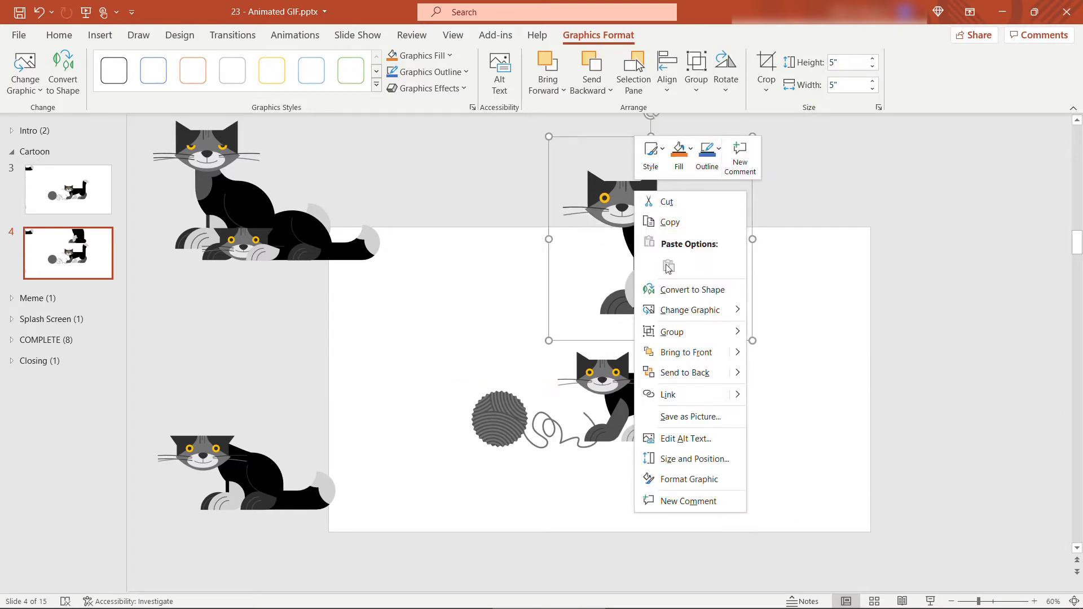
pyautogui.click(687, 345)
pyautogui.moveTo(636, 251); pyautogui.dragTo(622, 363)
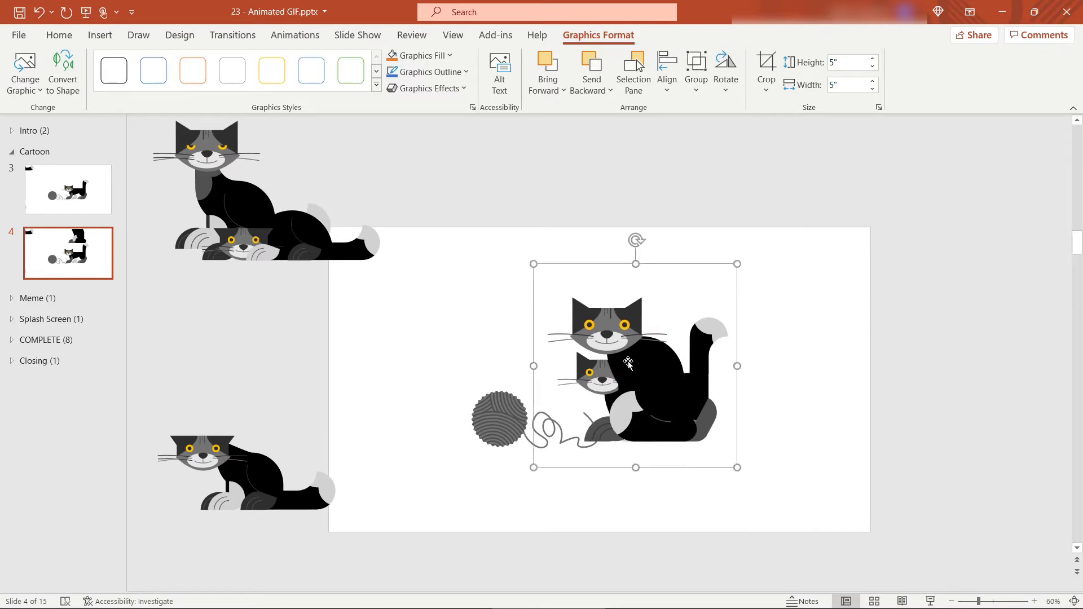
pyautogui.moveTo(737, 263); pyautogui.dragTo(697, 305)
pyautogui.moveTo(626, 381); pyautogui.dragTo(635, 375)
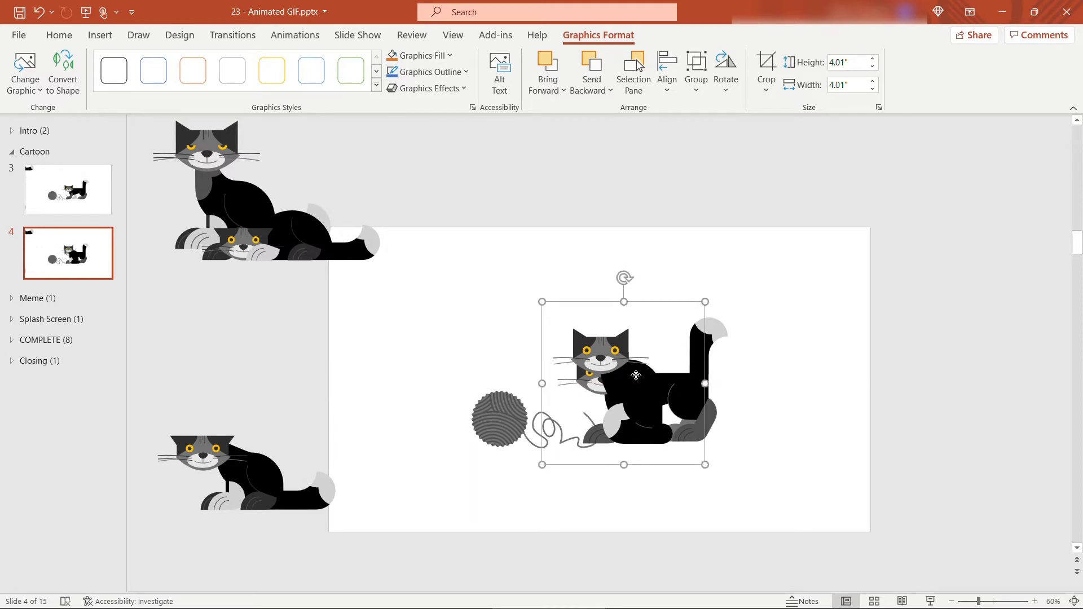
pyautogui.press('Escape')
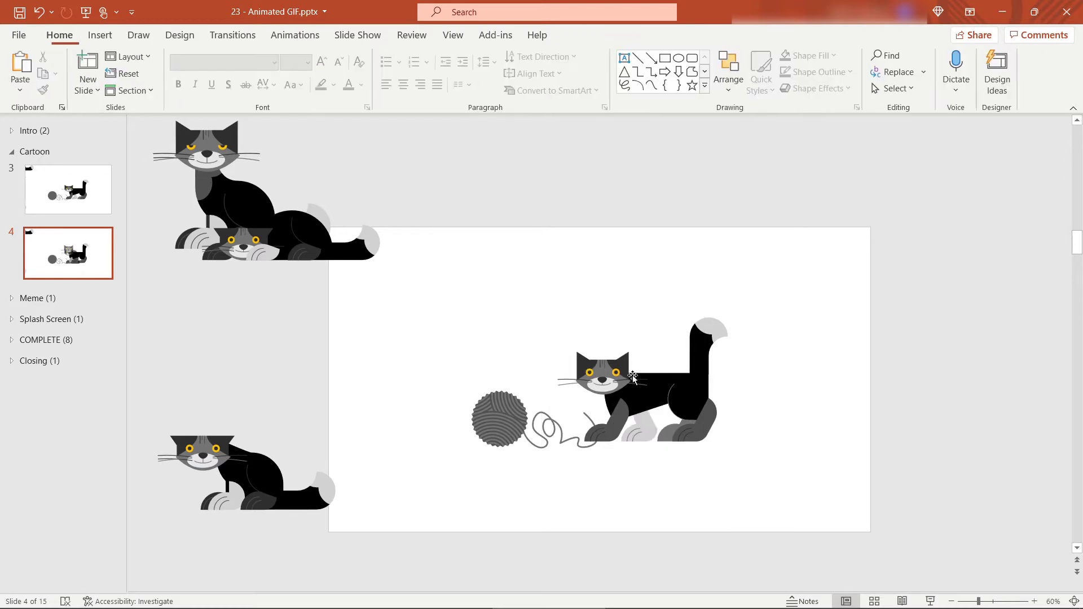
# Step: Convert the yarn-ball cat graphic into separate editable shapes
pyautogui.click(619, 378)
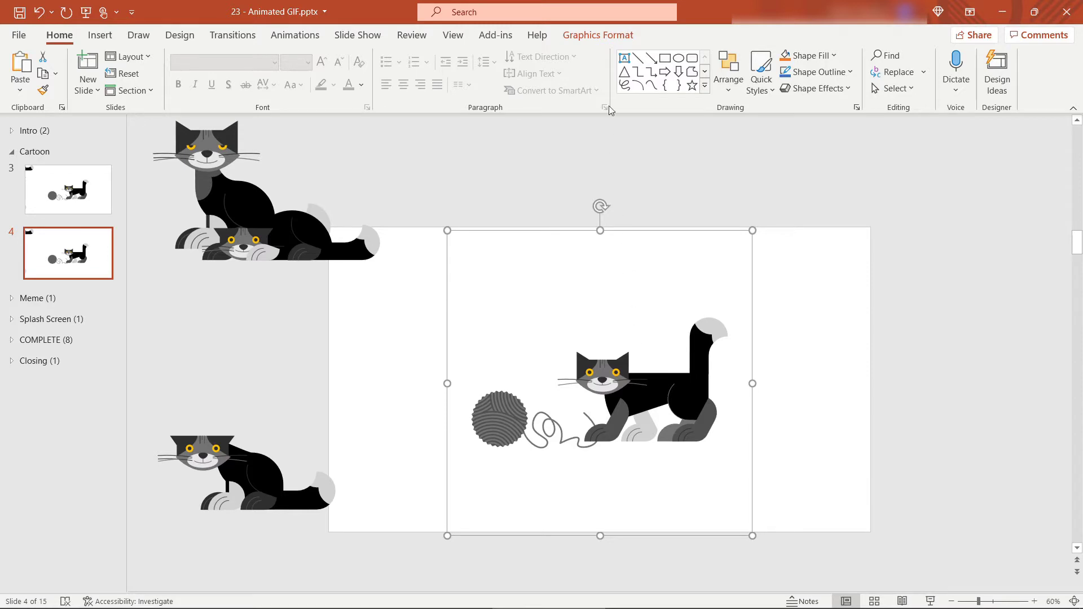
pyautogui.click(589, 39)
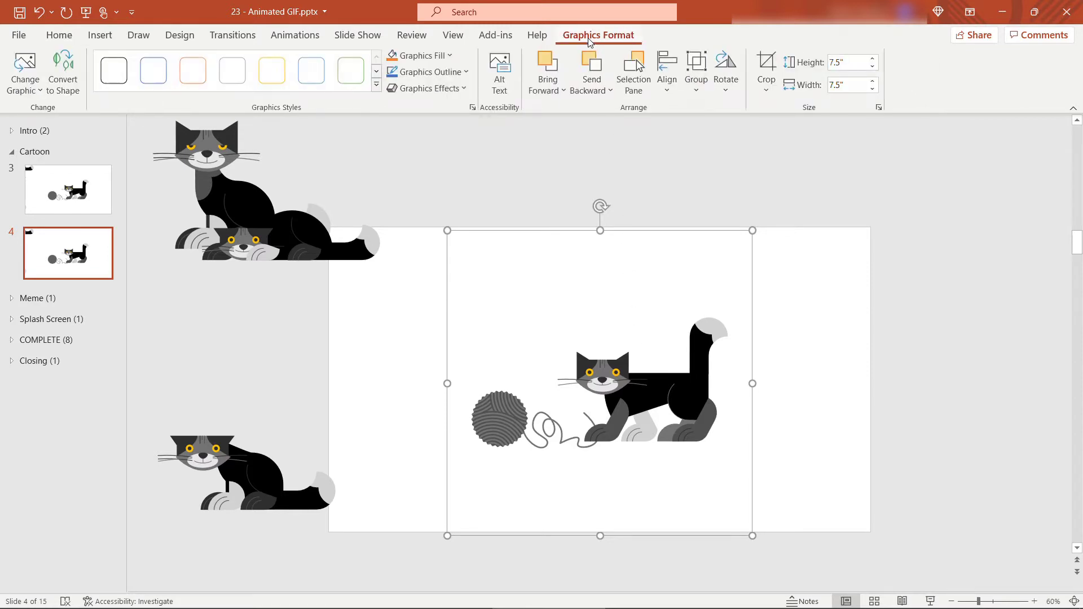
pyautogui.click(58, 84)
# Step: Delete the standing cat's shapes and paste the sitting cat beside the yarn ball
pyautogui.click(776, 491)
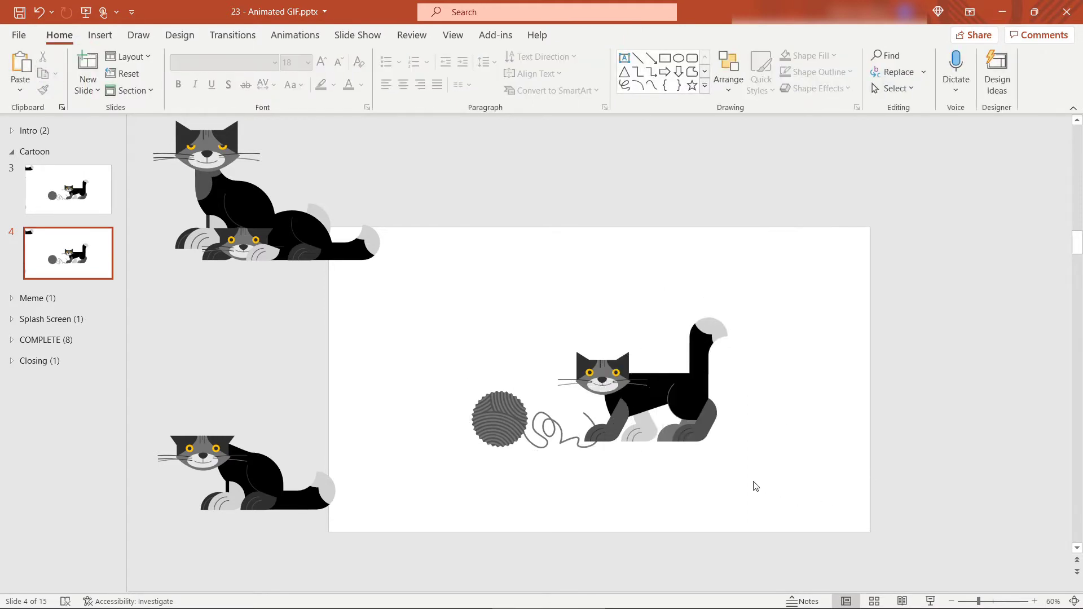
pyautogui.moveTo(770, 469); pyautogui.dragTo(552, 288)
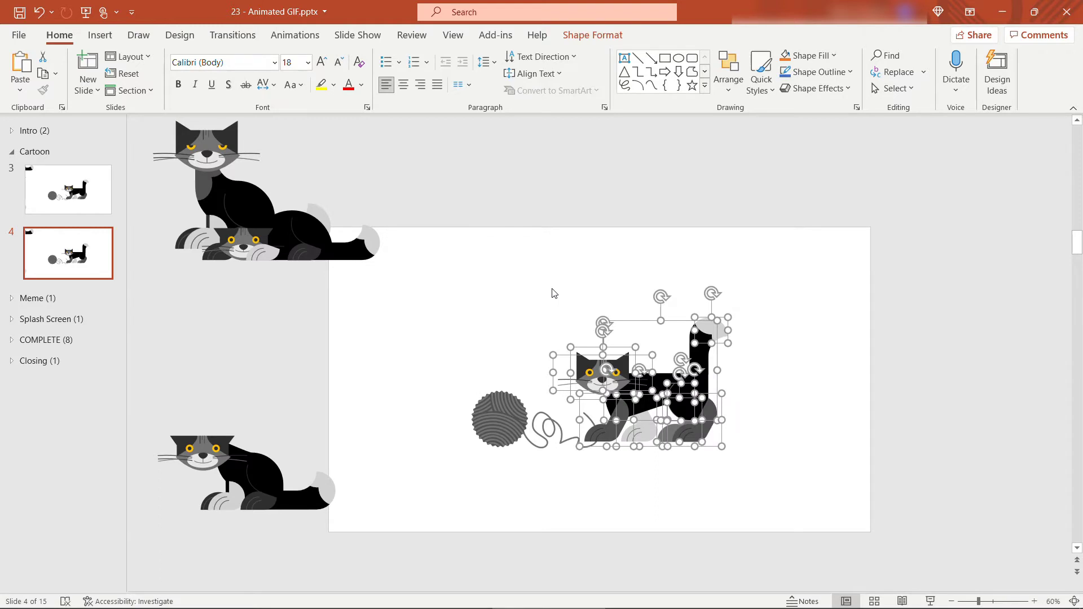
pyautogui.press('Delete')
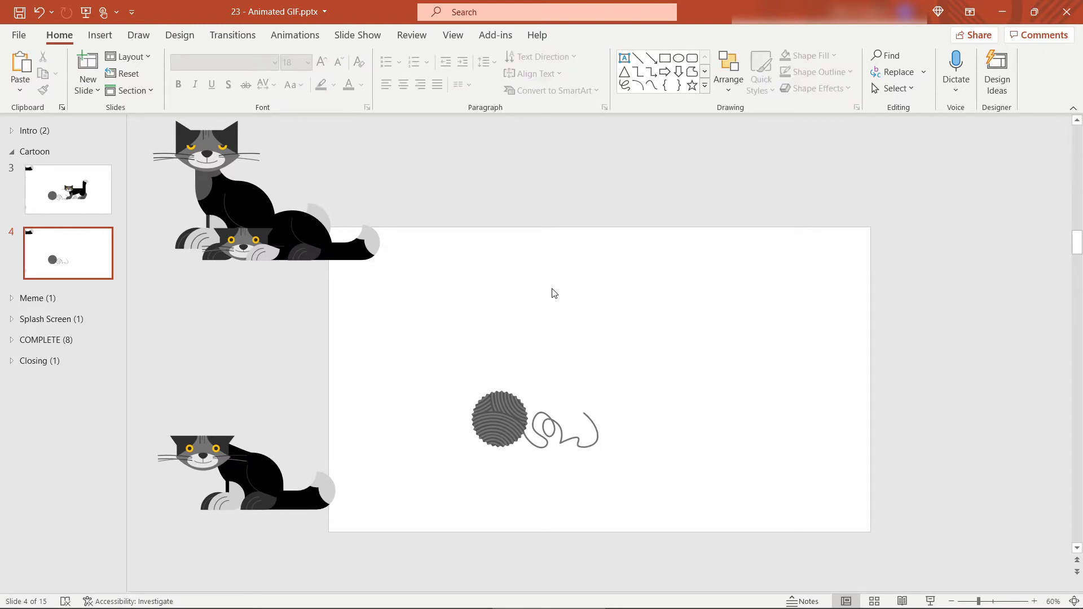
pyautogui.hotkey('ctrl', 'v')
pyautogui.click(638, 510)
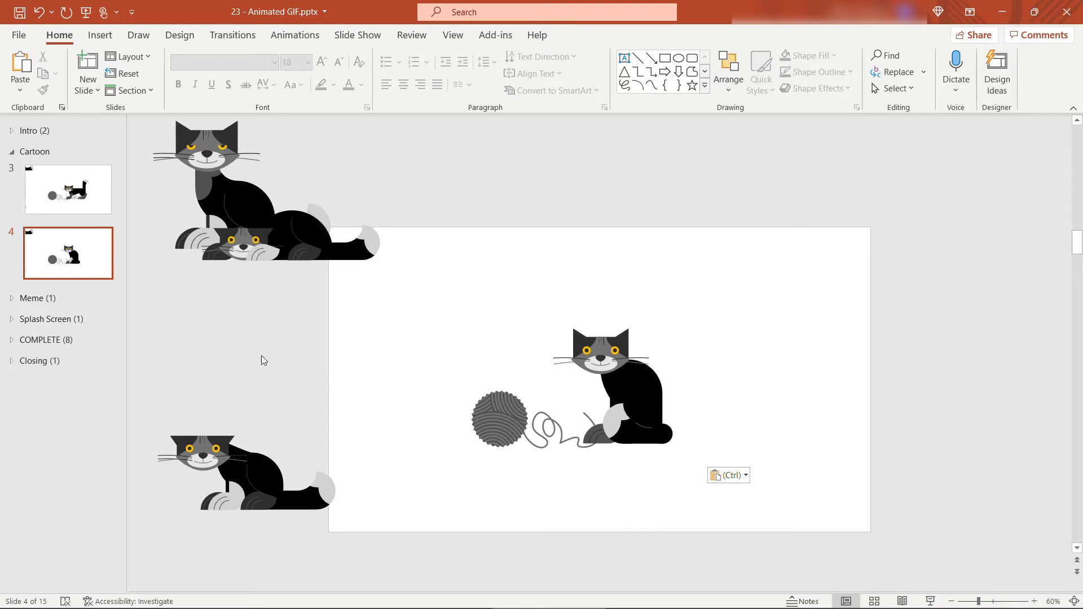
# Step: Duplicate slide 4 as slide 5 and bring the crouching cat beside the yarn
pyautogui.rightClick(37, 249)
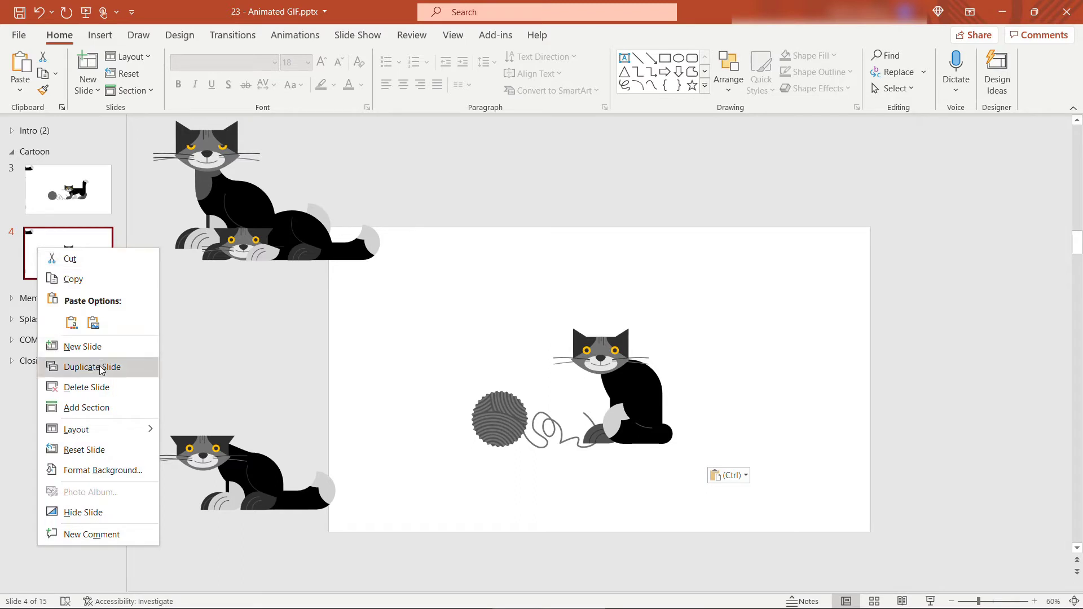
pyautogui.click(101, 366)
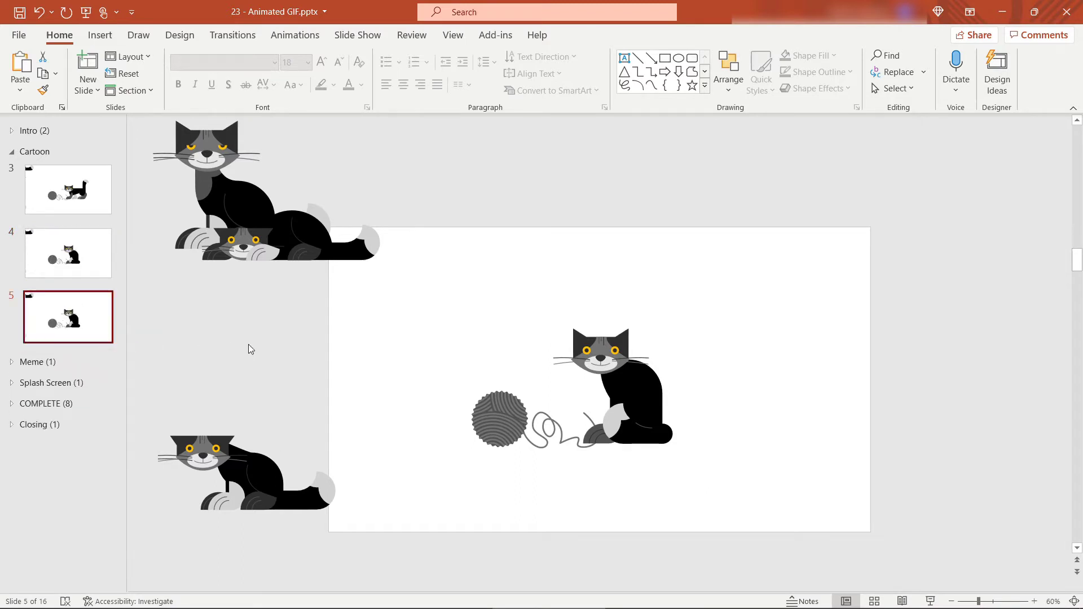
pyautogui.click(201, 167)
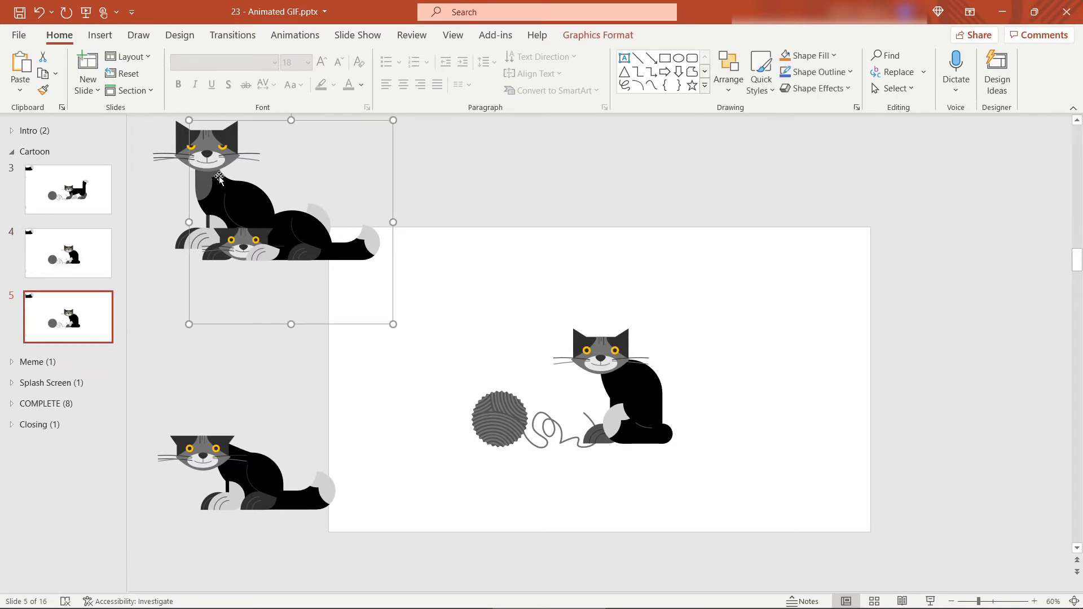
pyautogui.moveTo(214, 169); pyautogui.dragTo(223, 232)
pyautogui.click(215, 175)
pyautogui.moveTo(216, 159); pyautogui.dragTo(763, 357)
# Step: Swap the sitting cat for the front-most, resized crouching cat, then duplicate slide 5 as slide 6
pyautogui.rightClick(762, 356)
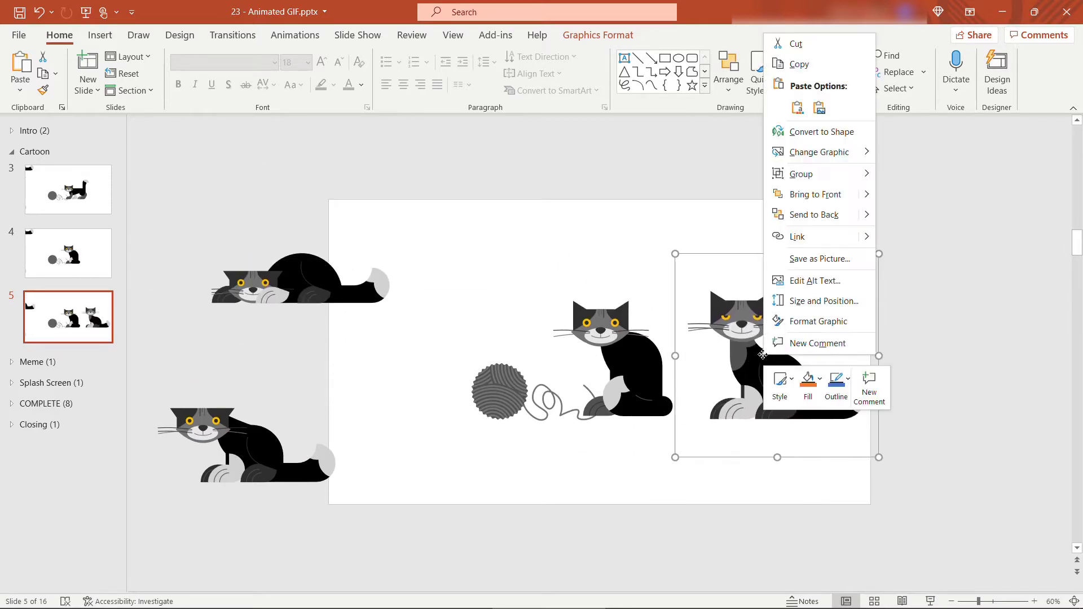
pyautogui.click(789, 179)
pyautogui.moveTo(786, 338); pyautogui.dragTo(654, 342)
pyautogui.moveTo(751, 250); pyautogui.dragTo(737, 266)
pyautogui.moveTo(655, 375); pyautogui.dragTo(655, 375)
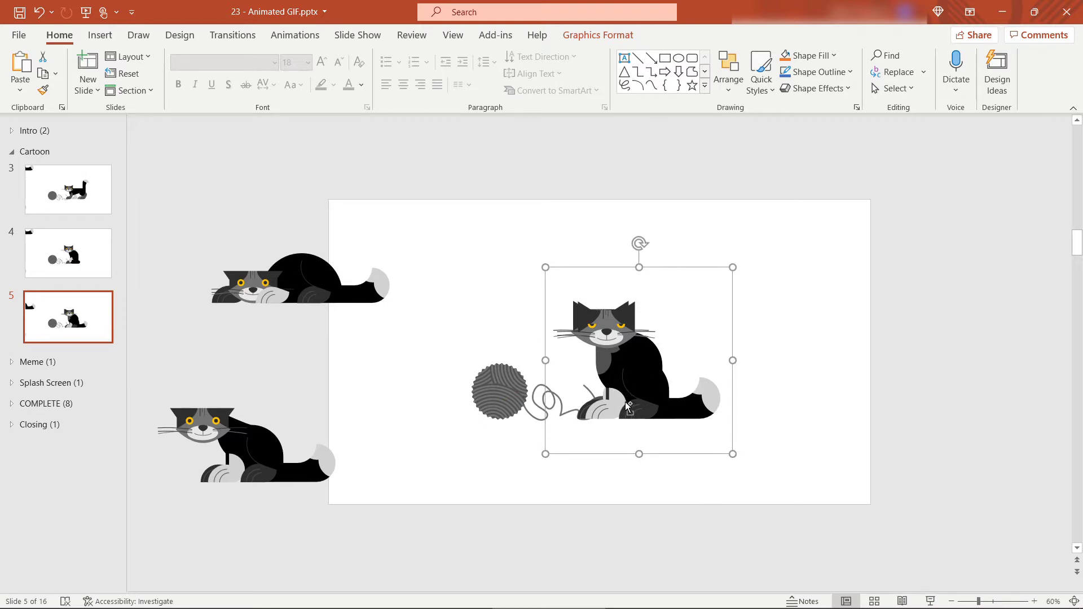
pyautogui.hotkey('ctrl', 'z')
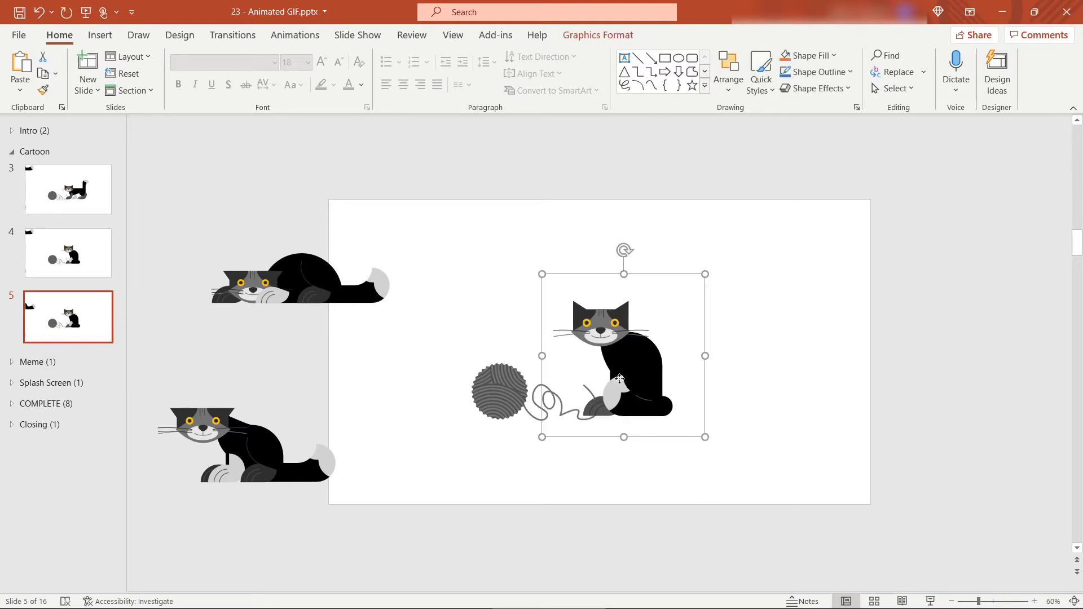
pyautogui.press('Delete')
pyautogui.hotkey('ctrl', 'v')
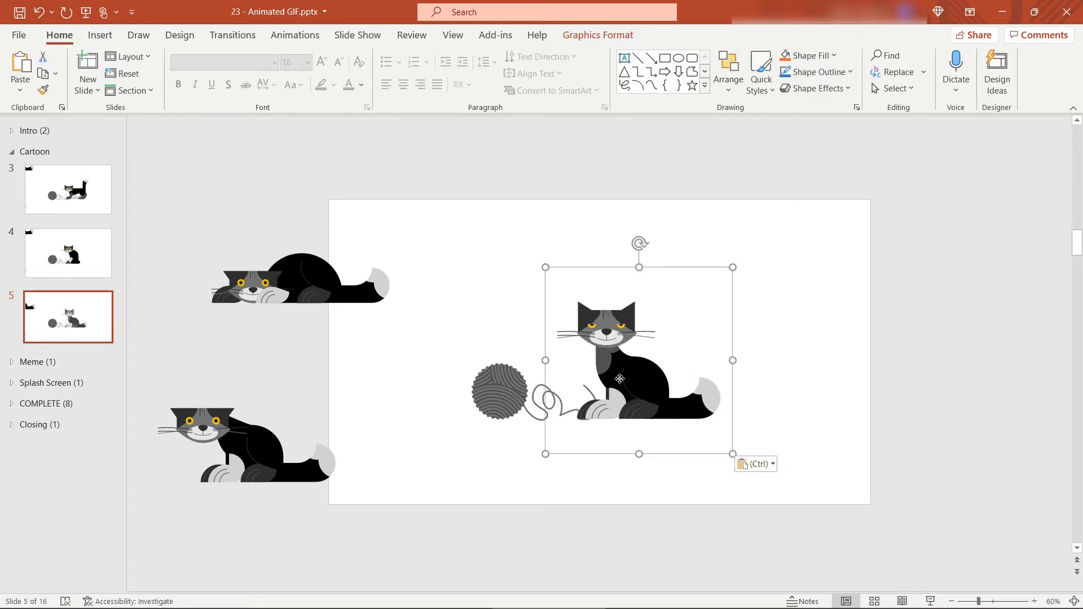
pyautogui.click(806, 430)
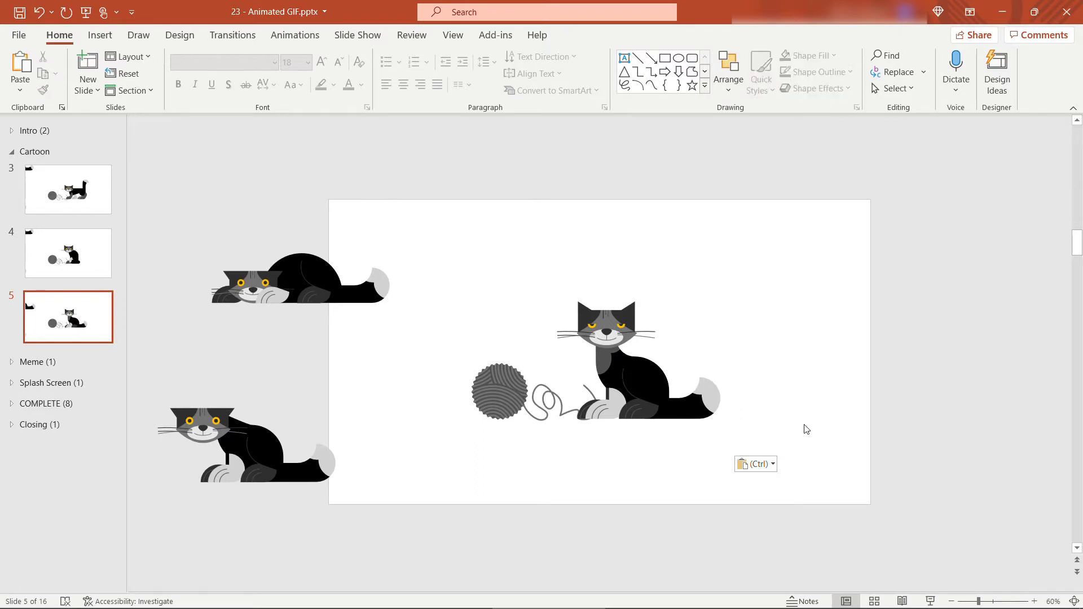
pyautogui.rightClick(81, 319)
pyautogui.click(127, 140)
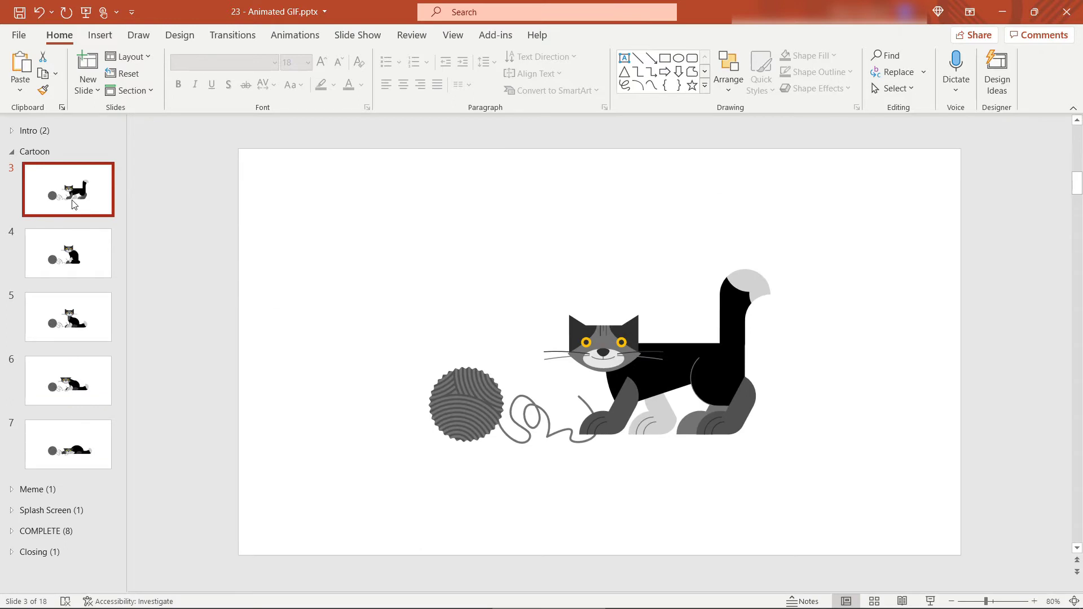
# Step: Step through slides 3 to 7 twice, comparing the cat's poses and ending on slide 7
pyautogui.click(72, 251)
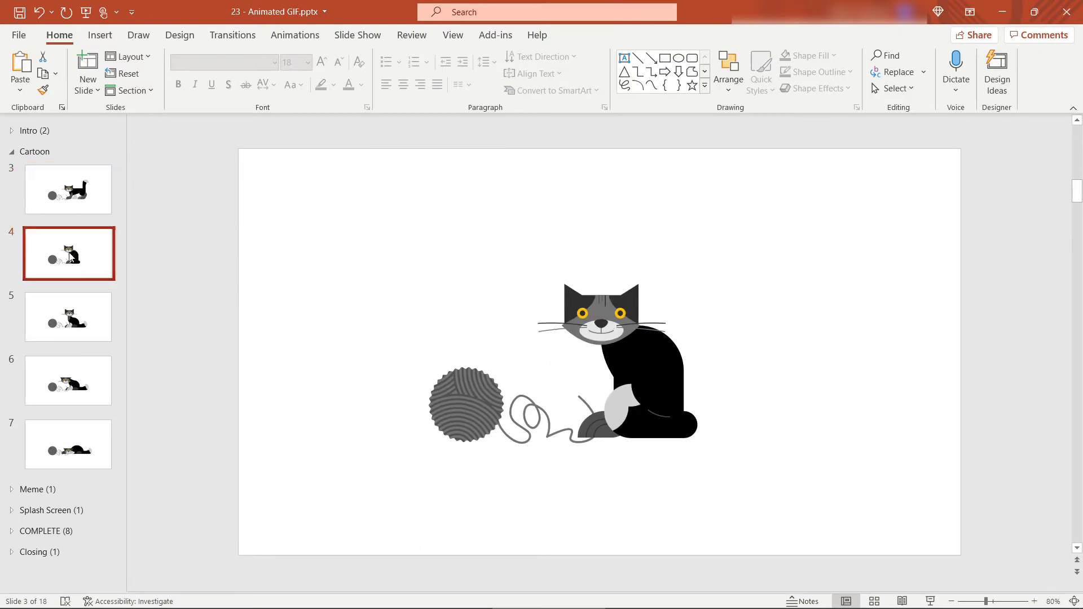
pyautogui.click(62, 323)
pyautogui.click(64, 385)
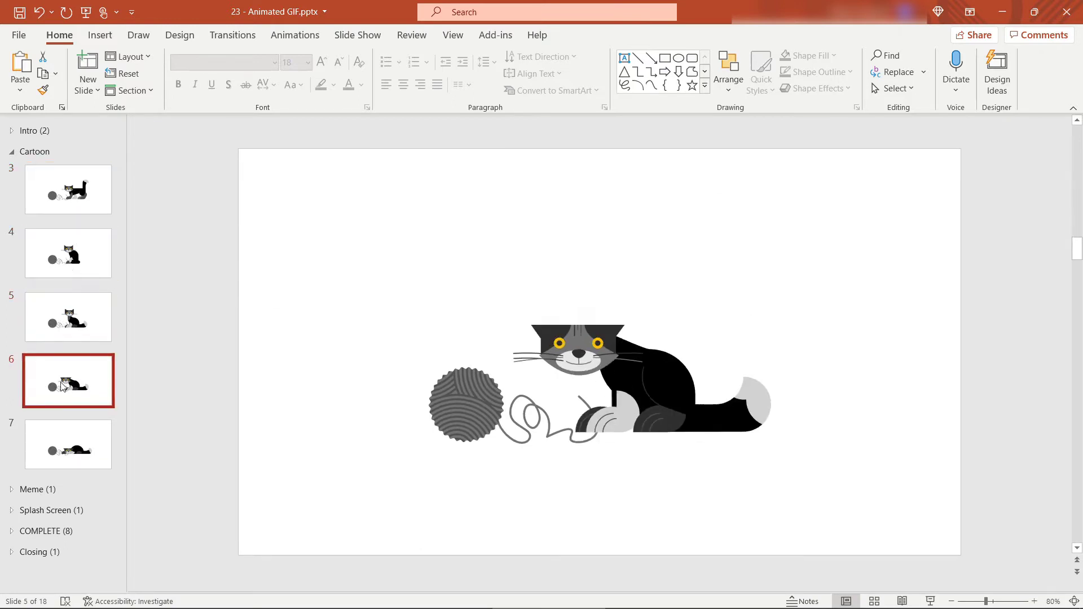
pyautogui.click(73, 451)
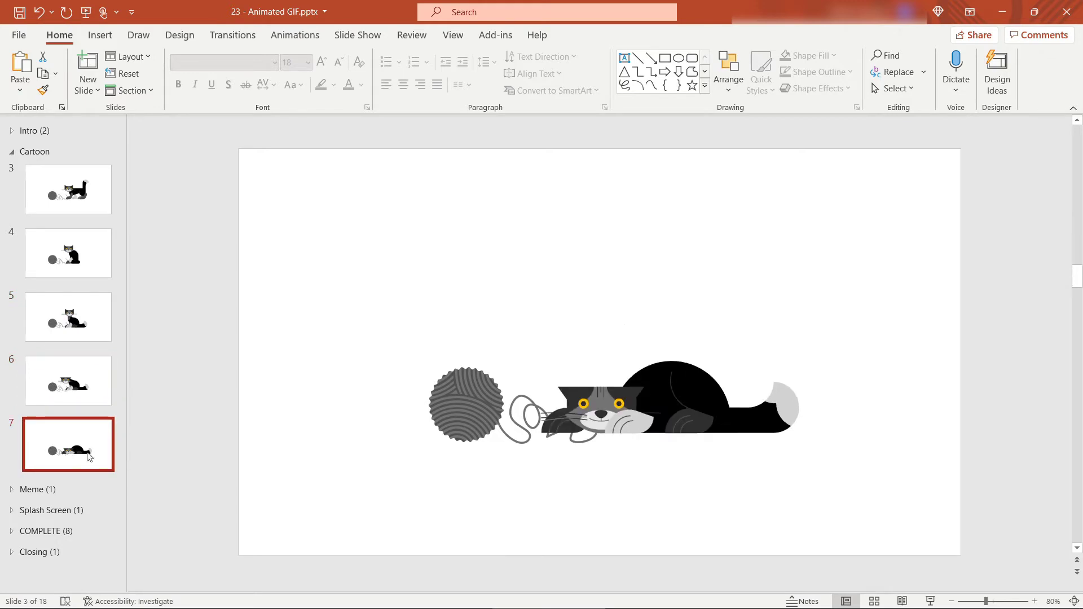
pyautogui.click(90, 209)
pyautogui.click(80, 261)
pyautogui.click(72, 328)
pyautogui.click(65, 389)
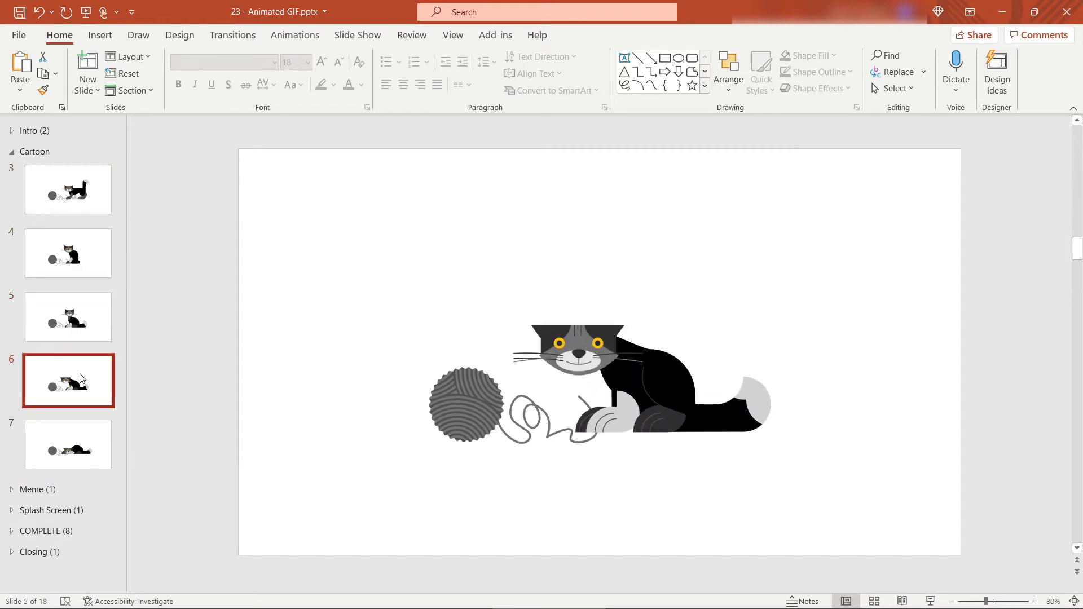
pyautogui.click(82, 459)
# Step: Give slide 7's lying cat a Fly Out exit animation
pyautogui.click(681, 410)
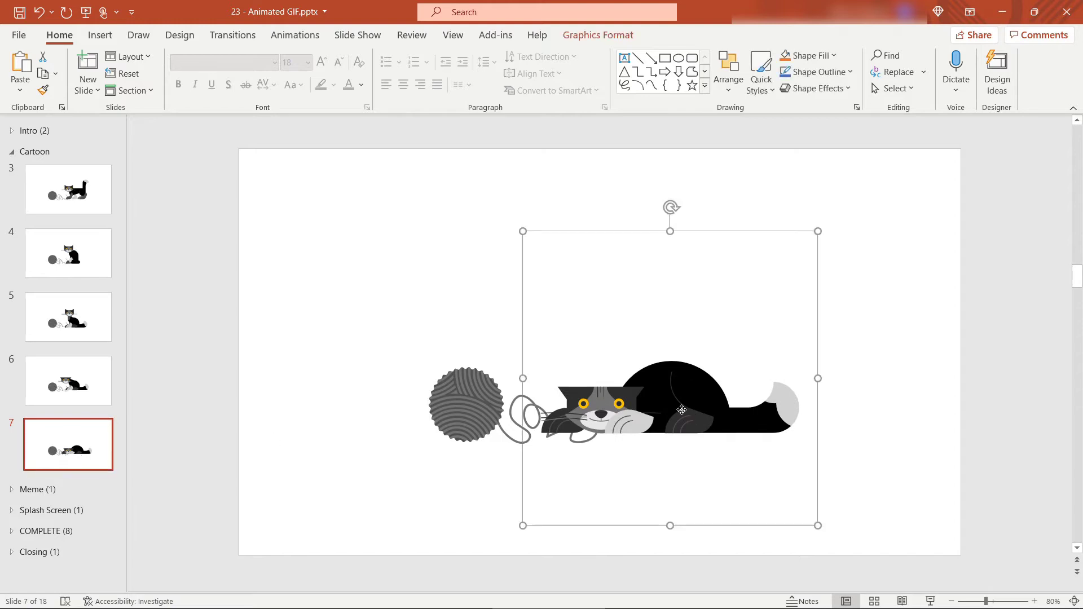
pyautogui.moveTo(682, 410); pyautogui.dragTo(392, 410)
pyautogui.hotkey('ctrl', 'z')
pyautogui.click(299, 37)
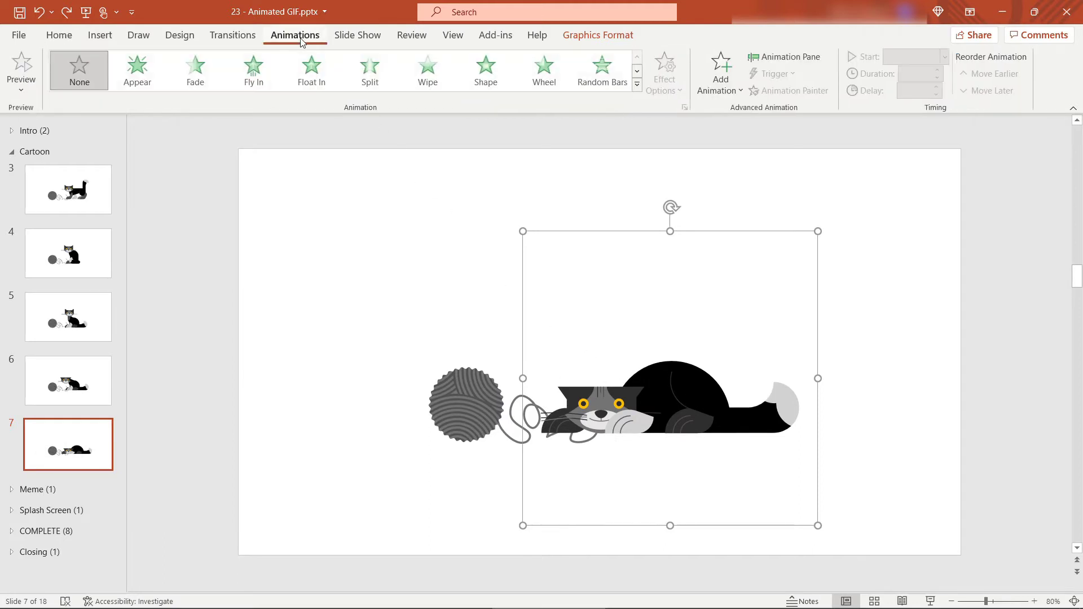
pyautogui.click(637, 85)
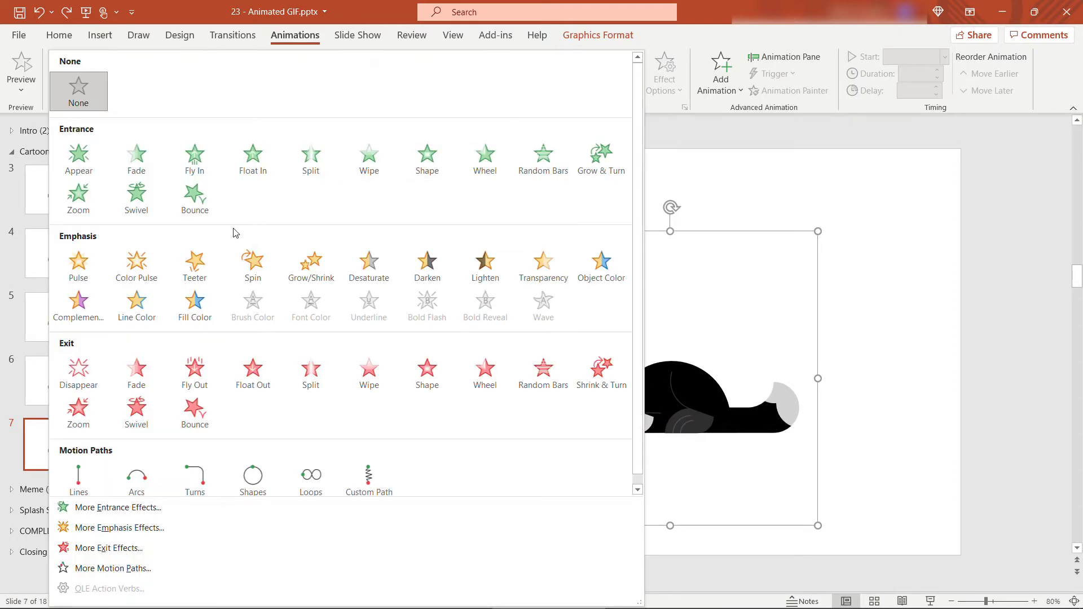
pyautogui.click(188, 379)
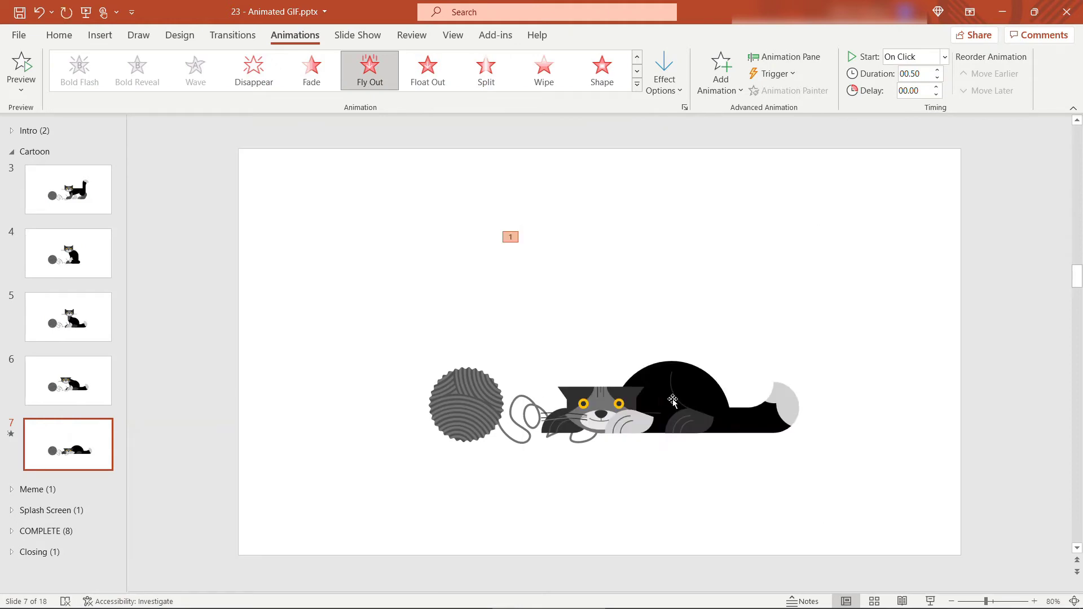
# Step: Set the Fly Out direction to To Left
pyautogui.click(673, 399)
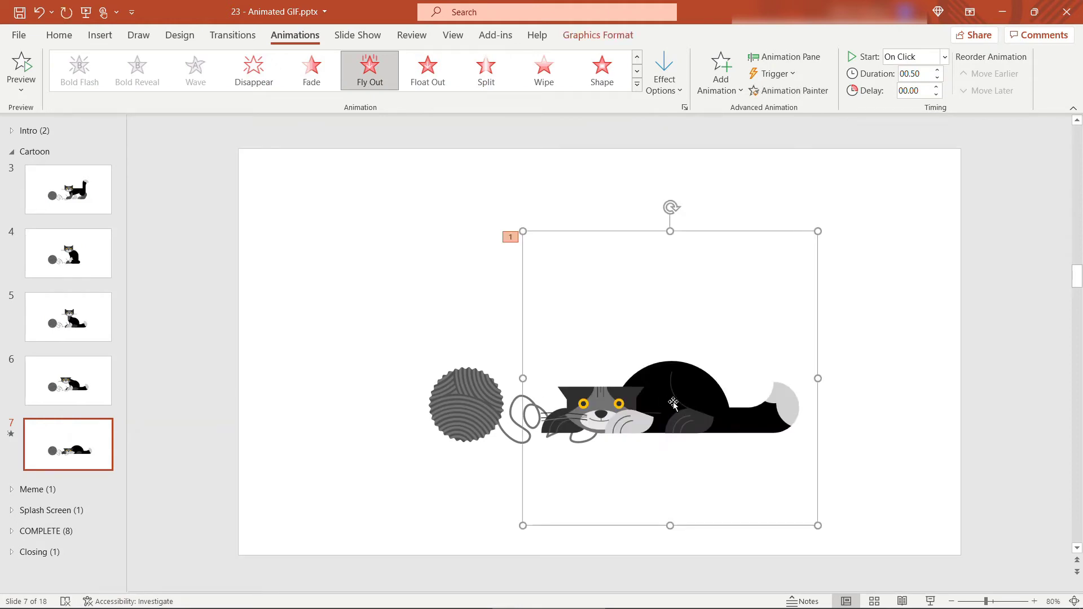
pyautogui.click(664, 84)
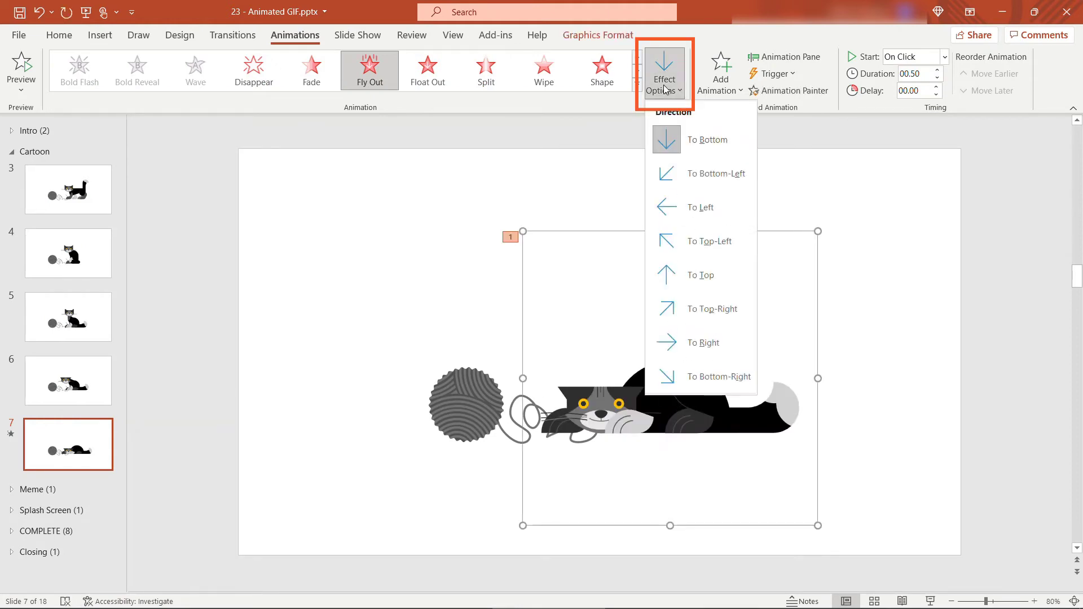
pyautogui.click(725, 207)
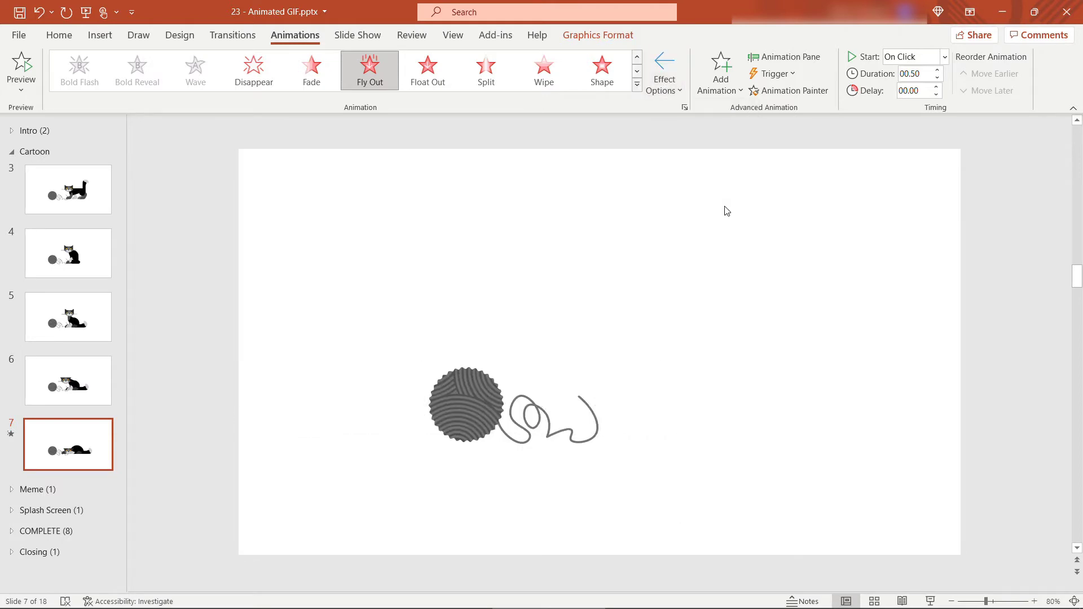
pyautogui.click(197, 356)
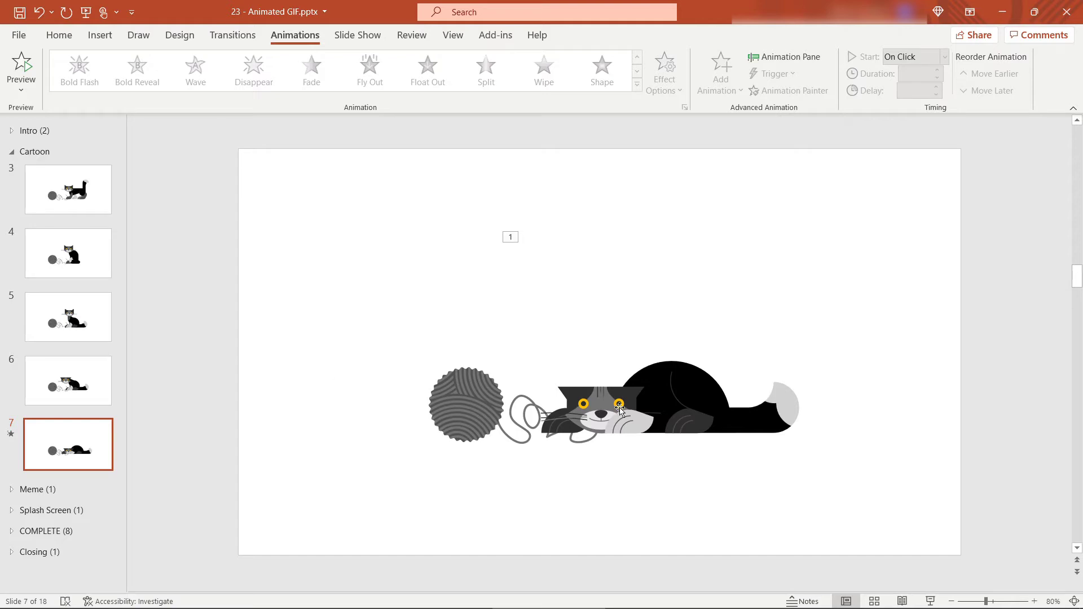
# Step: Try moving the lying cat left over the yarn ball, then undo it
pyautogui.moveTo(705, 414); pyautogui.dragTo(536, 415)
pyautogui.hotkey('ctrl', 'z')
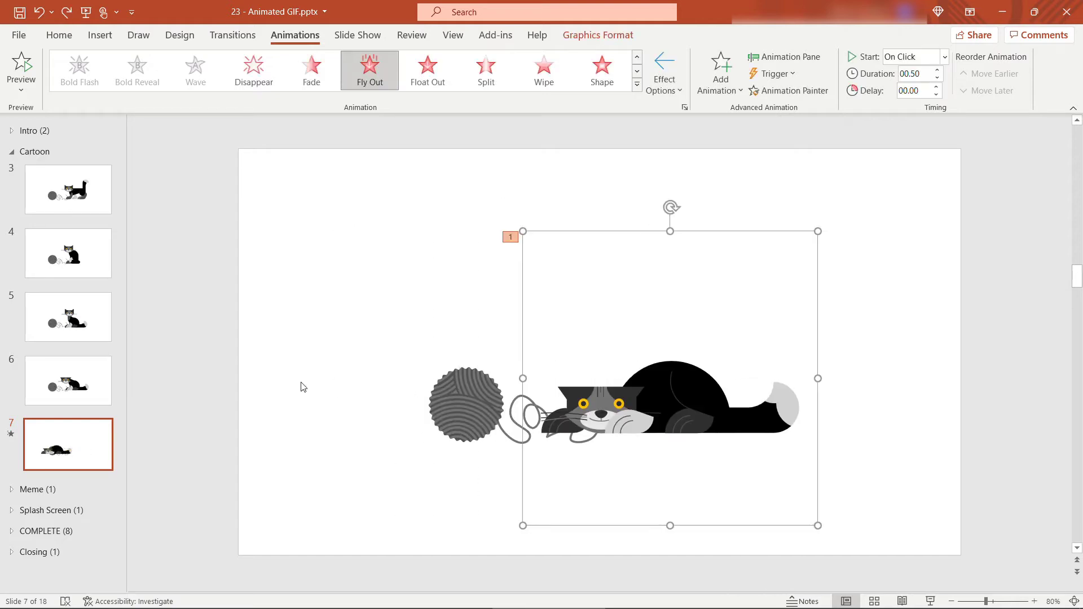
pyautogui.click(198, 376)
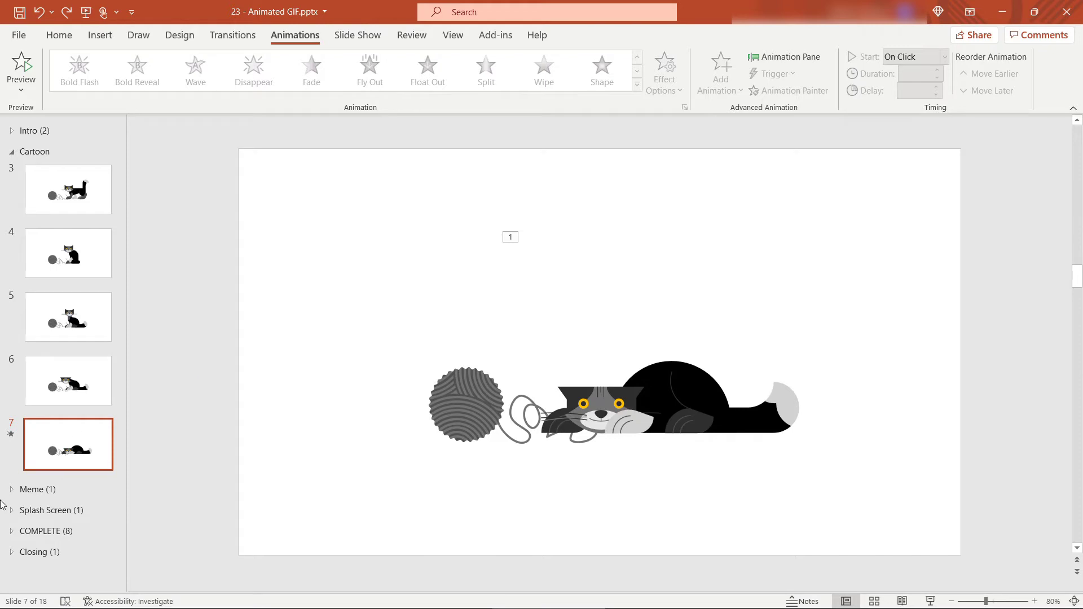
# Step: Expand and collapse the COMPLETE, Splash Screen and Meme sections in the slide panel
pyautogui.click(11, 530)
pyautogui.scroll(-4, 31, 475)
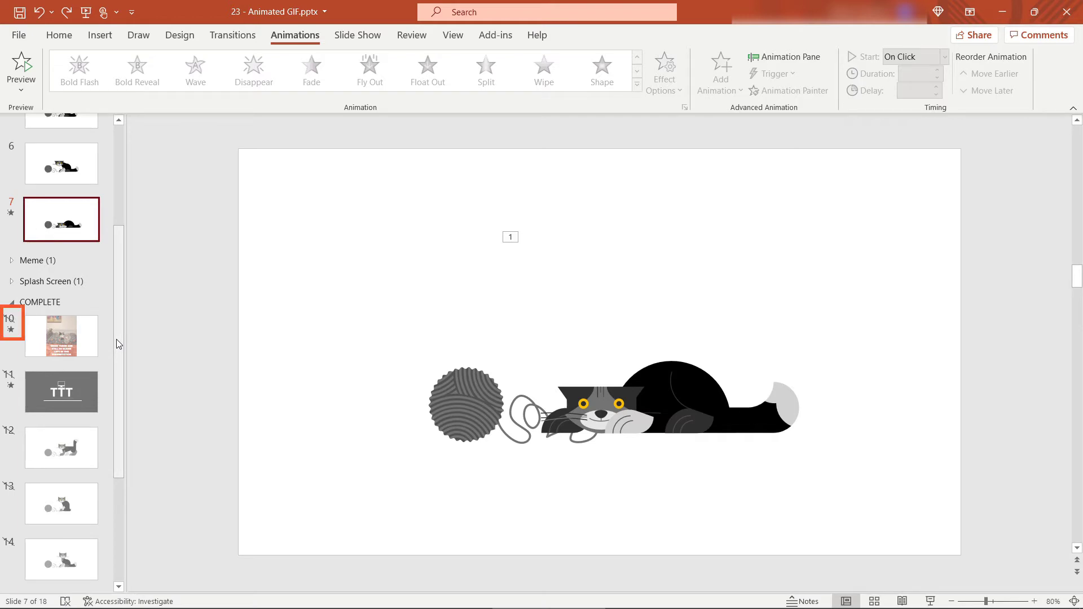
pyautogui.scroll(-2, 85, 404)
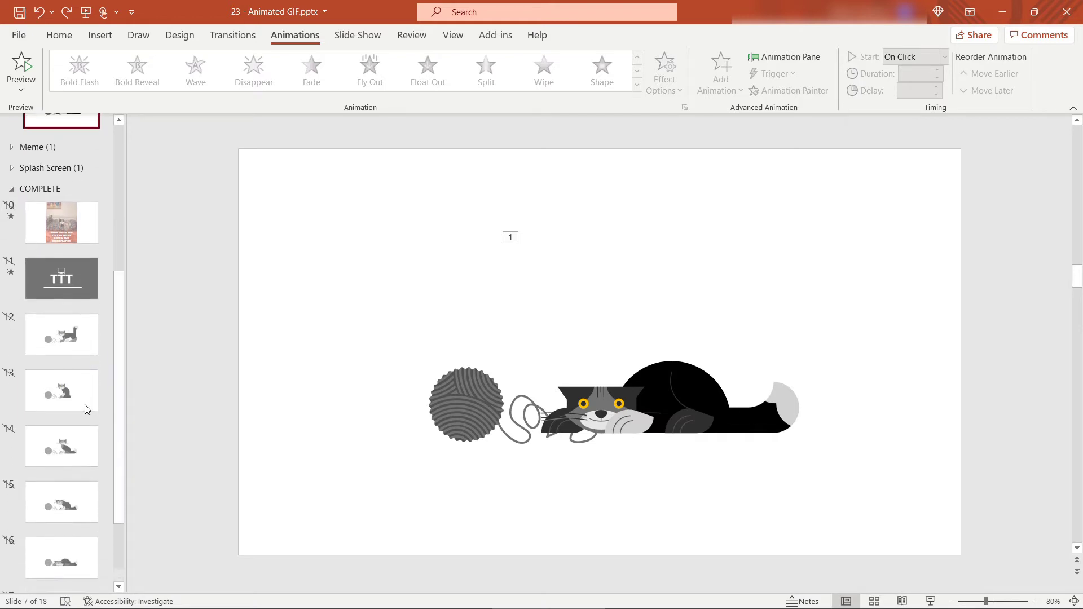
pyautogui.scroll(2, 83, 408)
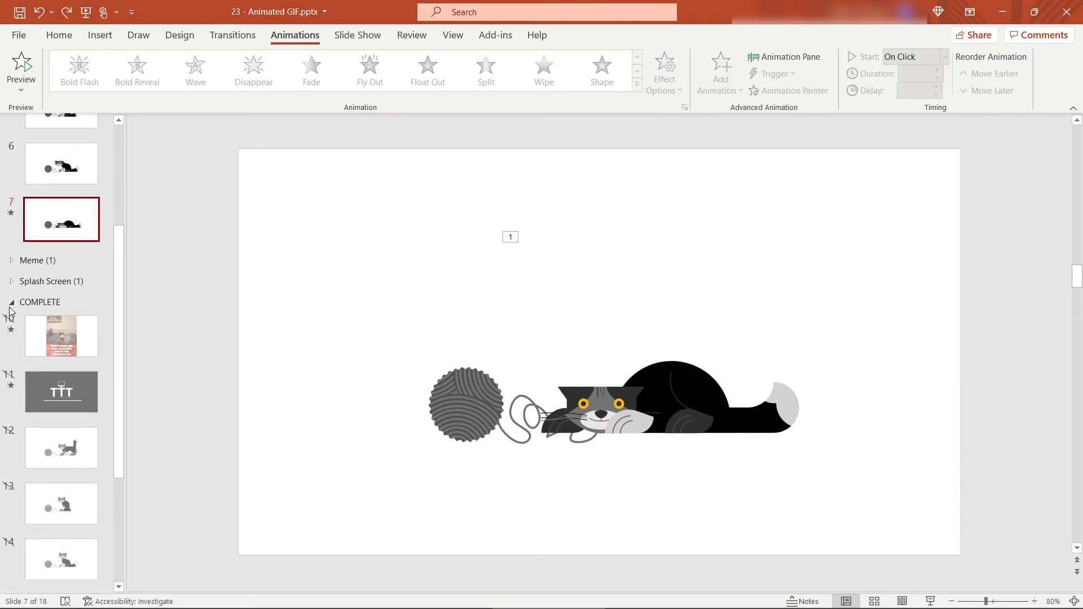
pyautogui.click(11, 302)
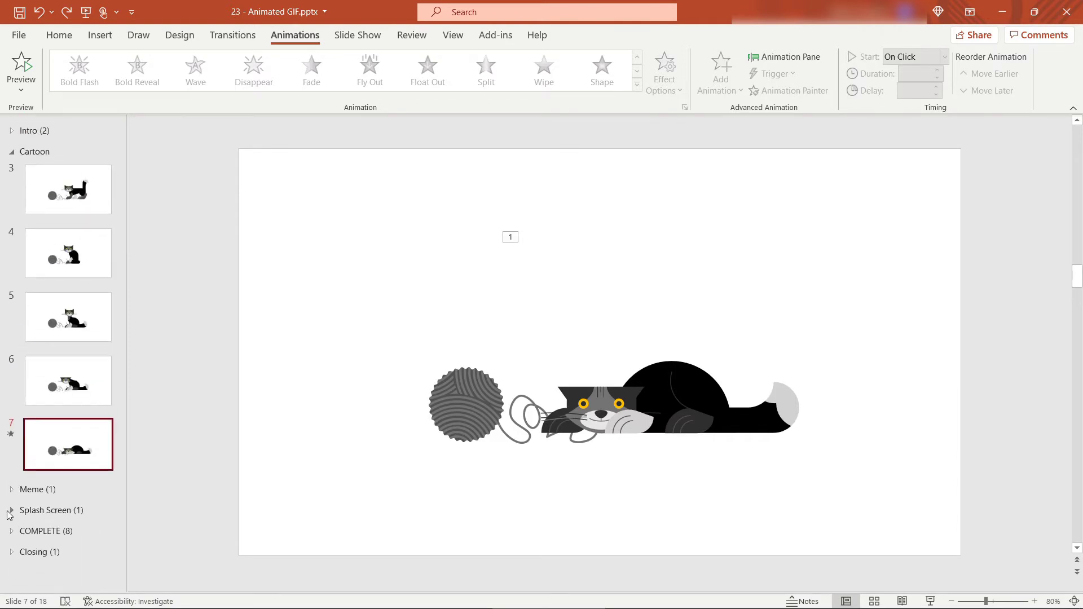
pyautogui.click(12, 510)
pyautogui.click(11, 470)
pyautogui.click(11, 489)
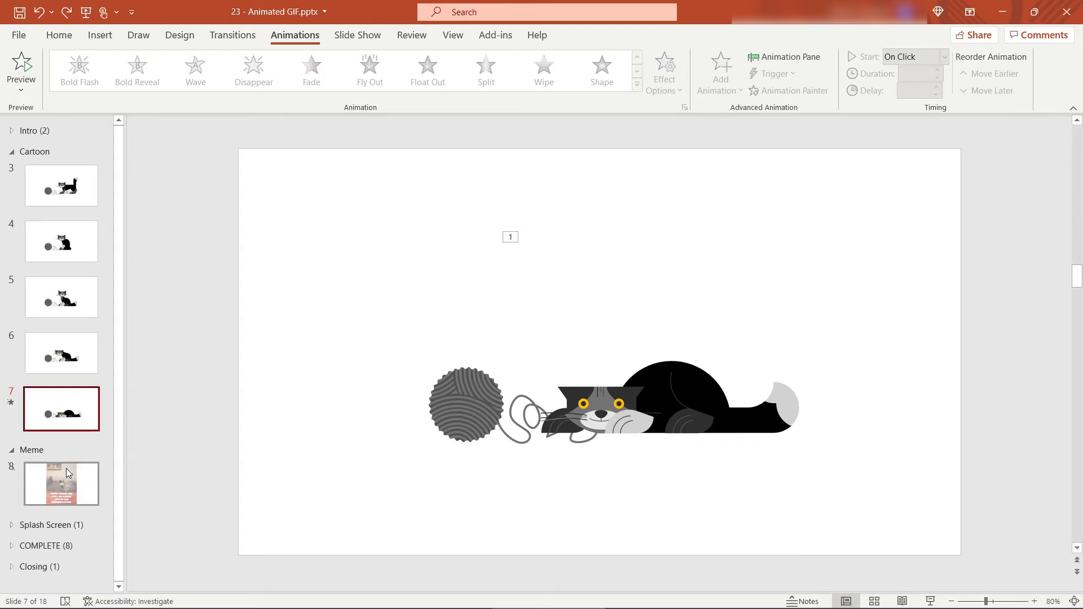
# Step: Unhide then re-hide the meme slide, collapse Meme, and select slides 3–7
pyautogui.rightClick(86, 489)
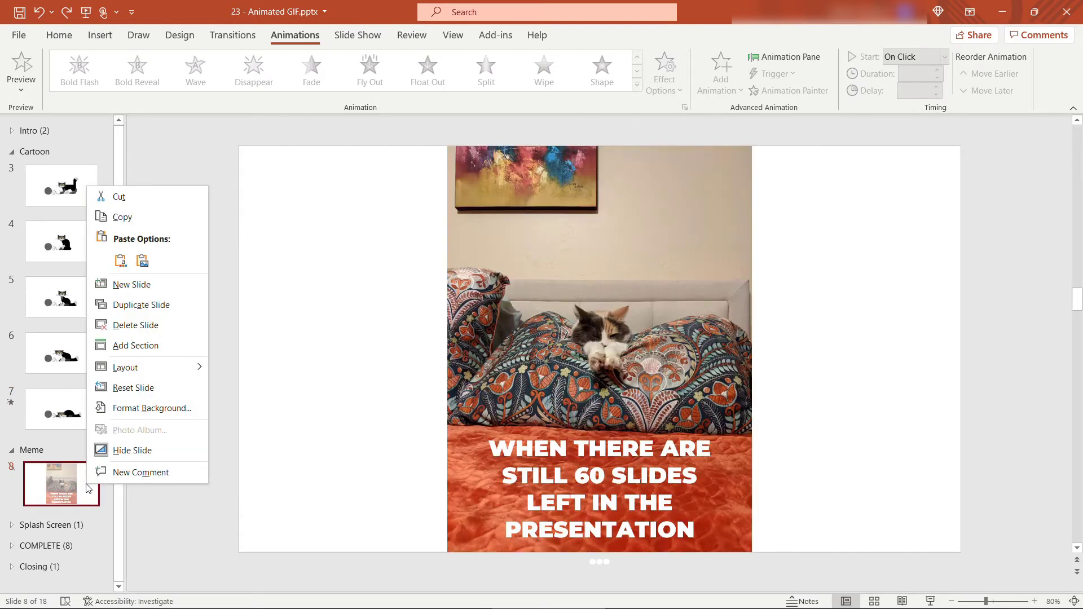
pyautogui.click(168, 452)
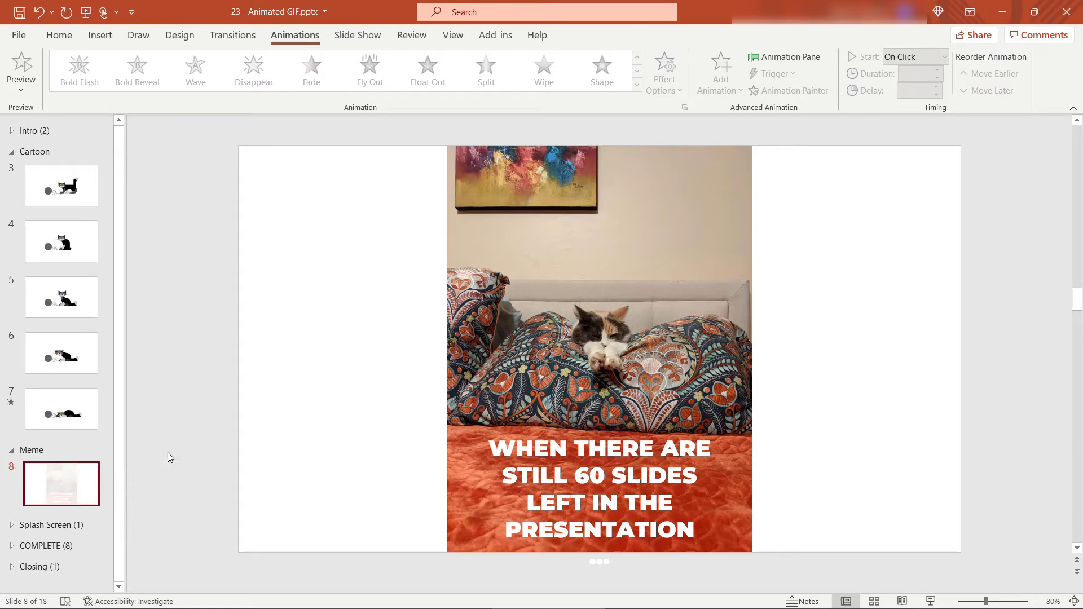
pyautogui.rightClick(86, 496)
pyautogui.click(128, 461)
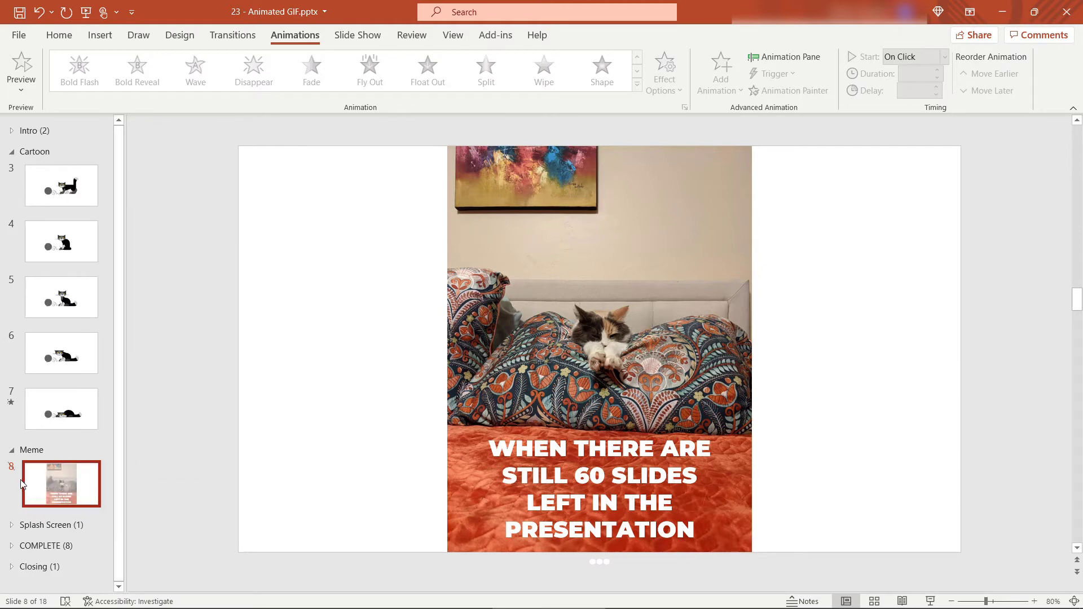
pyautogui.click(11, 449)
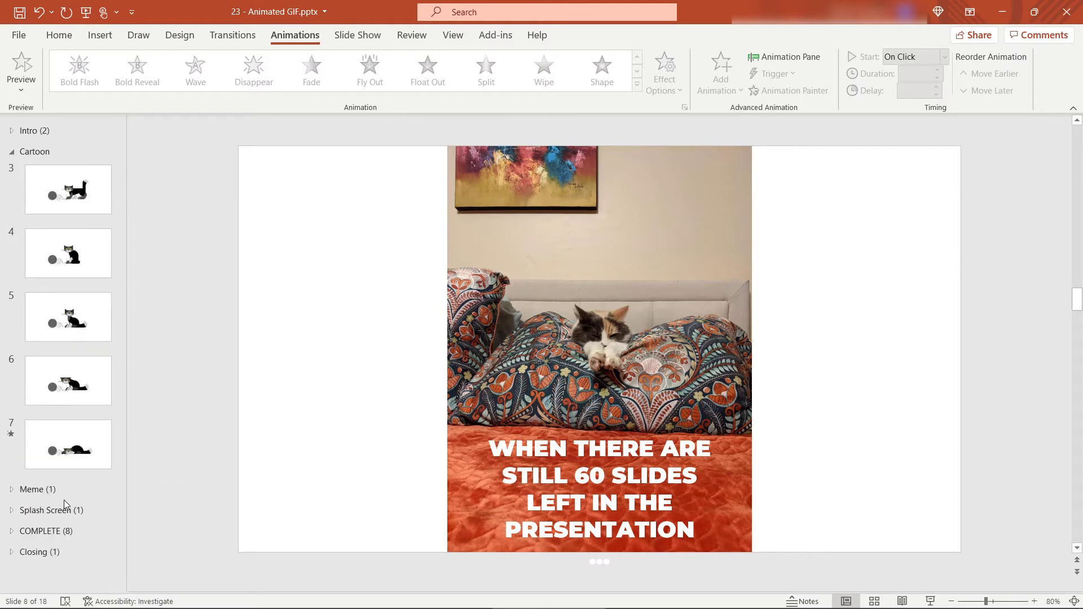
pyautogui.click(89, 204)
pyautogui.keyDown('shift'); pyautogui.click(71, 439); pyautogui.keyUp('shift')
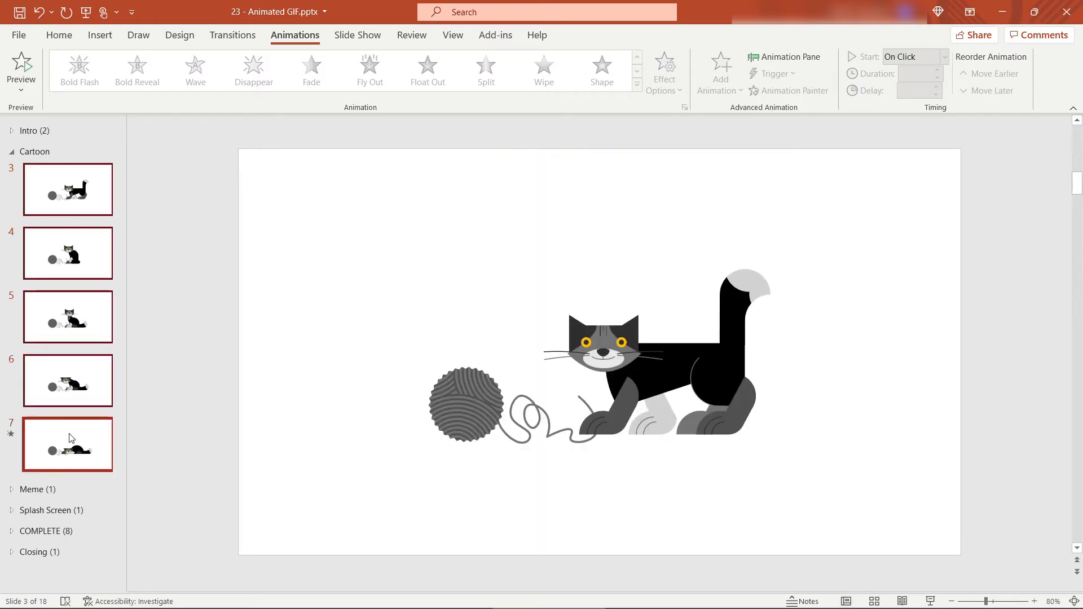
# Step: Save the slides as an animated GIF named 'Cartoon', then open Cartoon.gif to play it
pyautogui.click(172, 193)
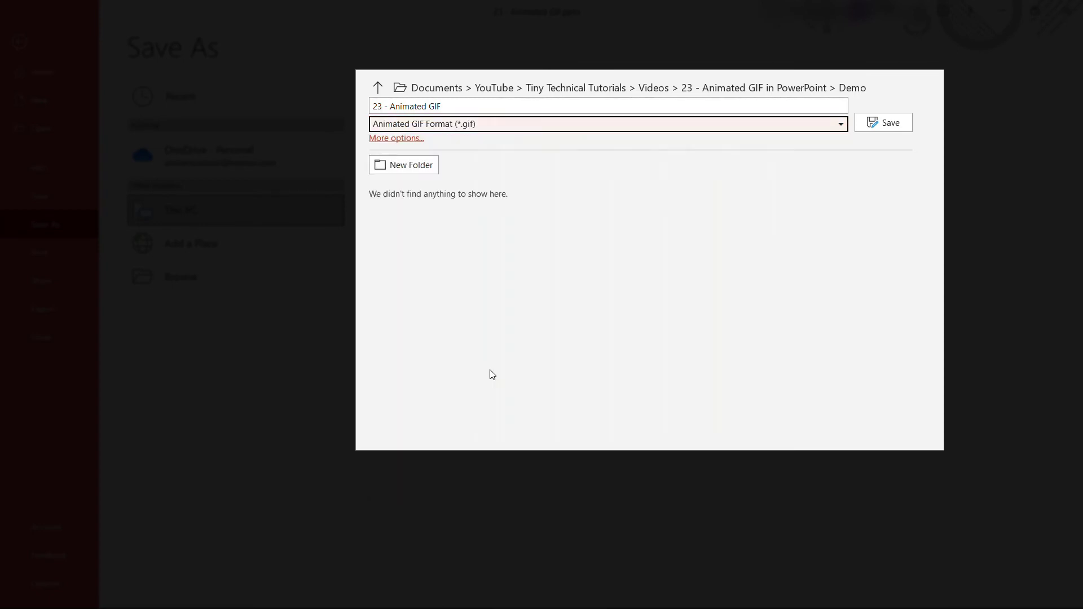
pyautogui.click(441, 109)
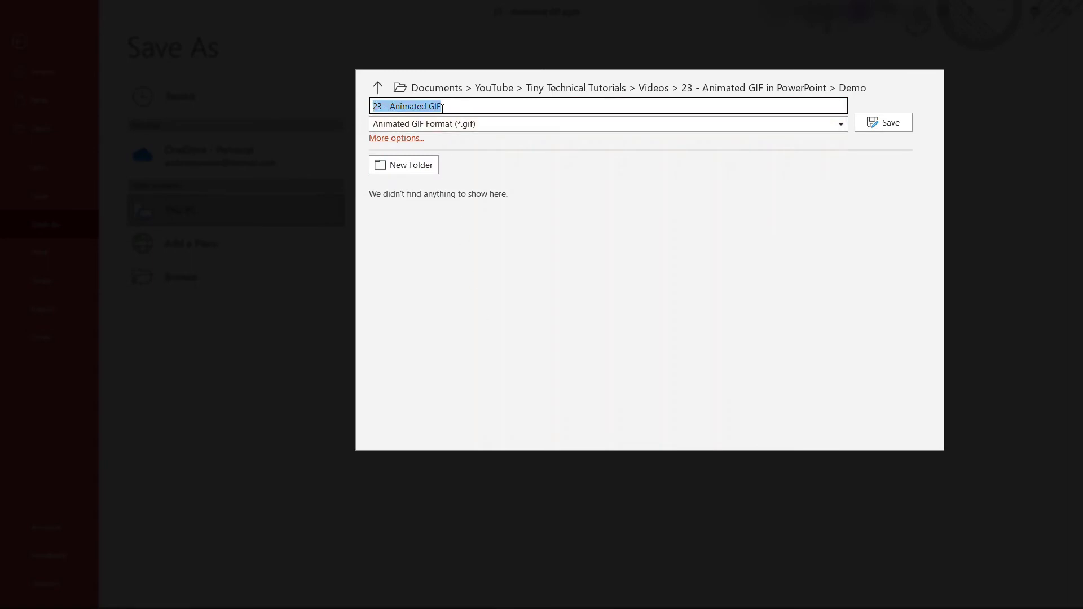
pyautogui.write('Cartoon')
pyautogui.click(871, 124)
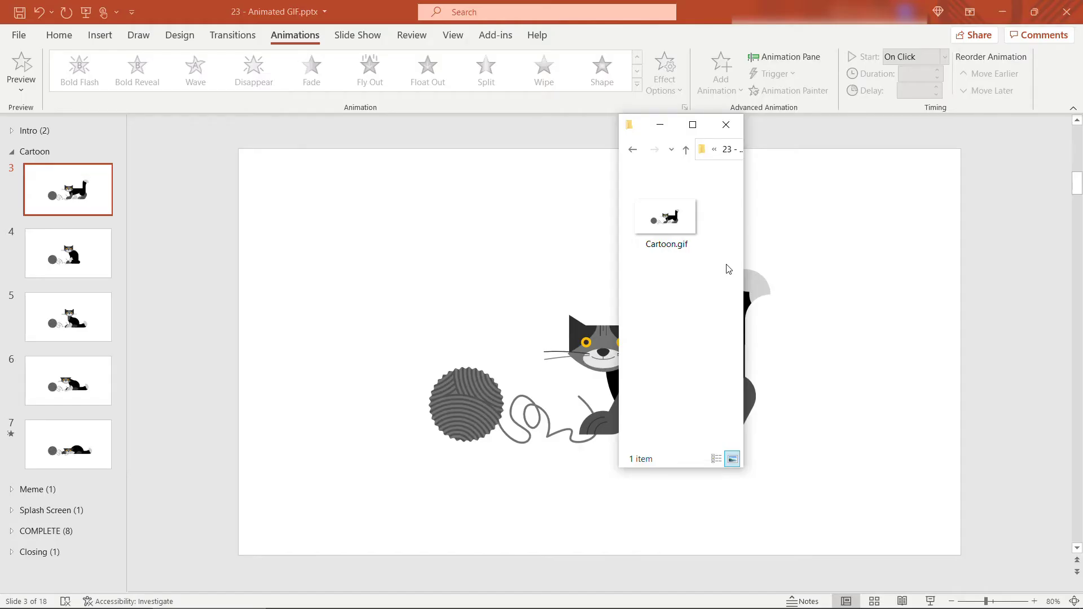
pyautogui.click(681, 246)
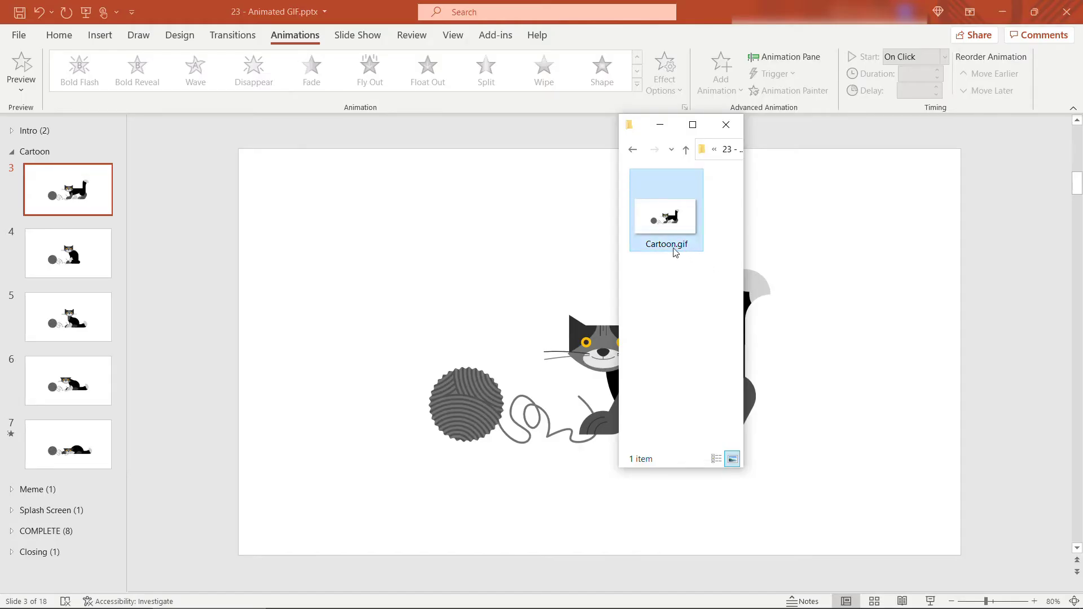
pyautogui.doubleClick(667, 221)
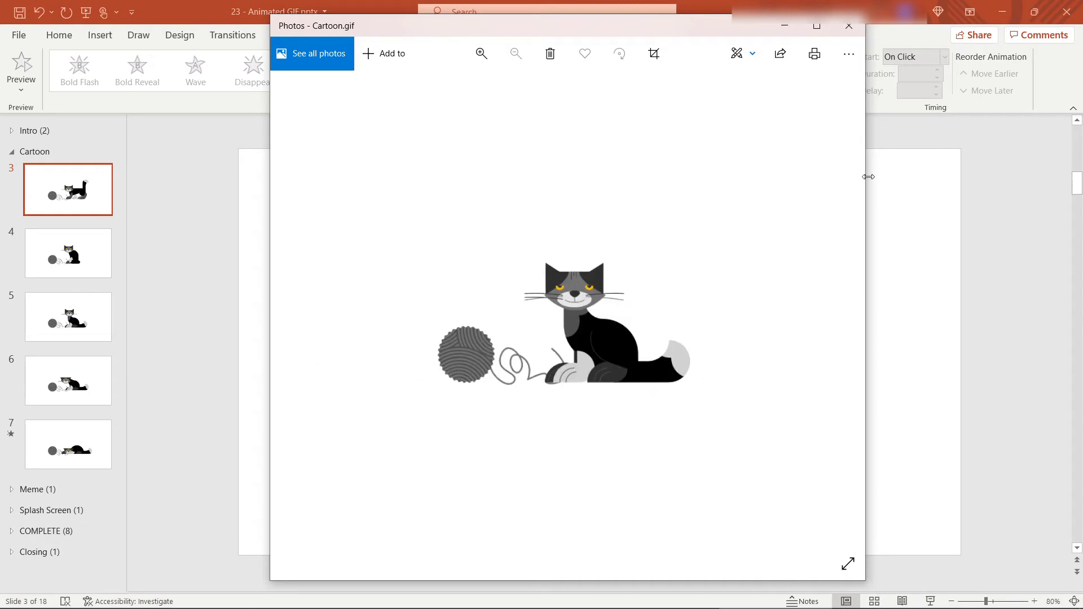
# Step: Close the Cartoon.gif preview in Photos after watching it play
pyautogui.click(845, 34)
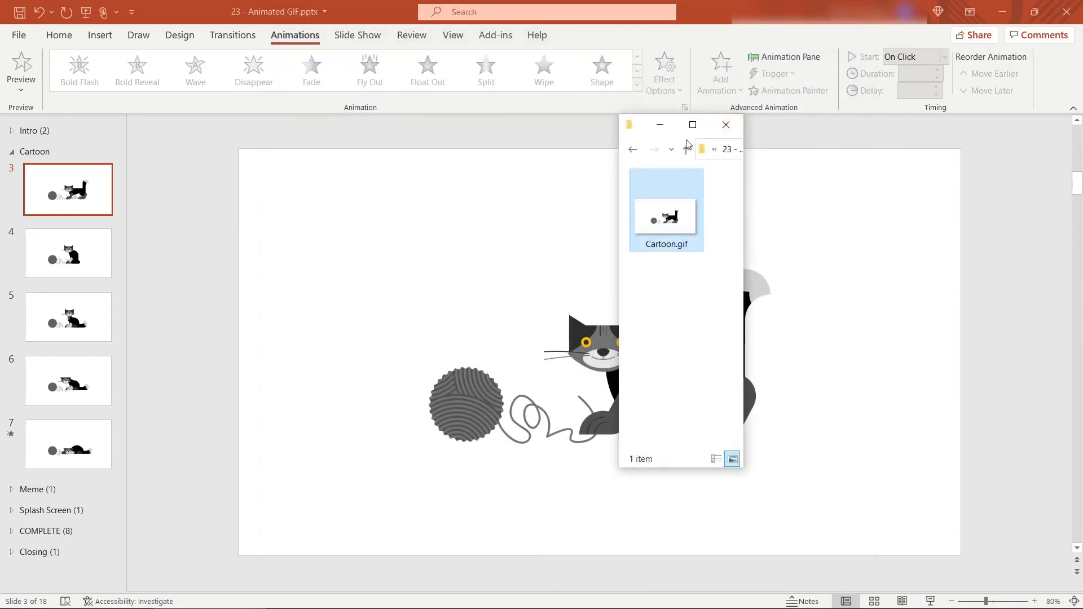
# Step: Collapse the Cartoon section, expand Meme, and go to slide 8
pyautogui.click(660, 124)
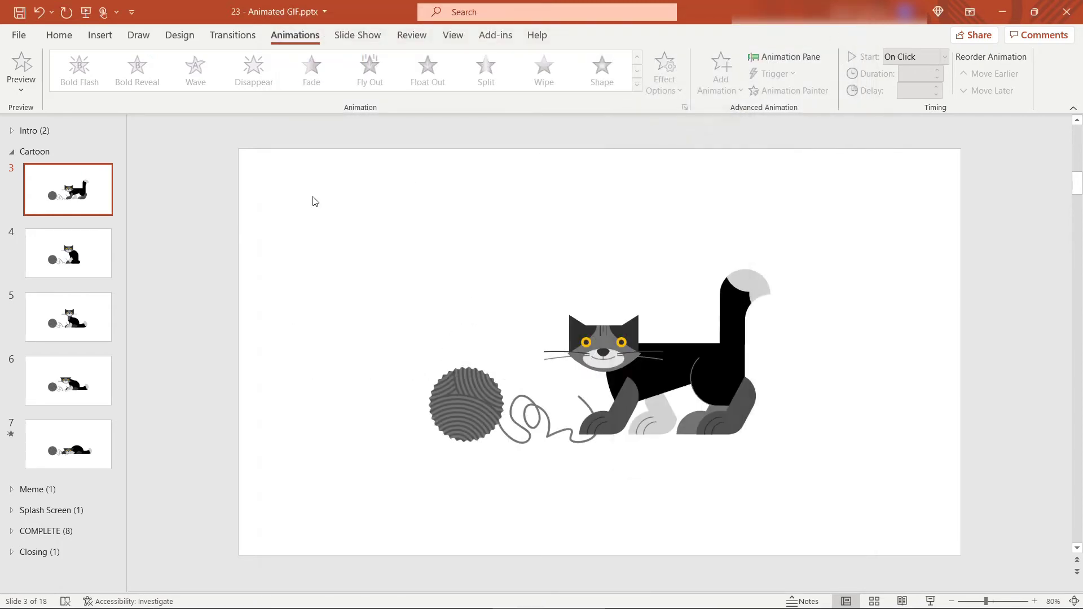
pyautogui.click(11, 151)
pyautogui.click(12, 172)
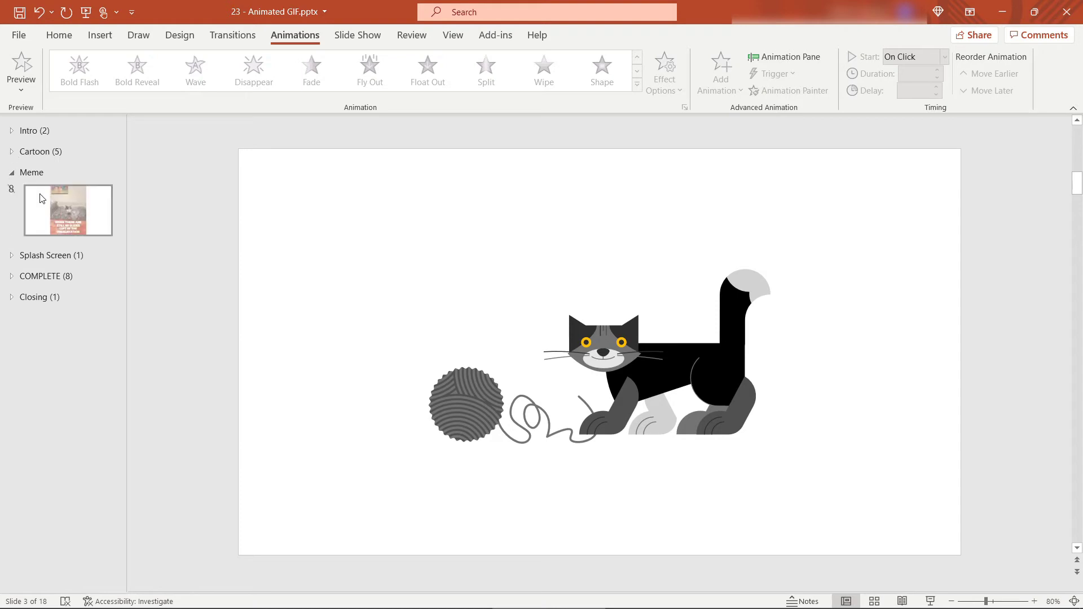
pyautogui.click(66, 211)
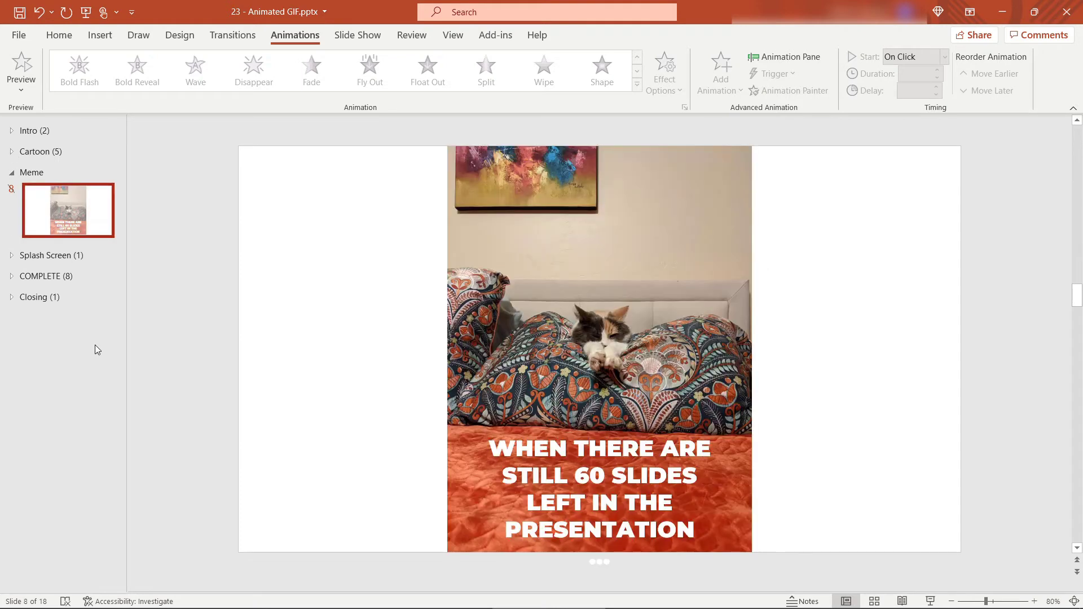
# Step: Select the meme's caption text box and view its font settings on Home
pyautogui.click(606, 200)
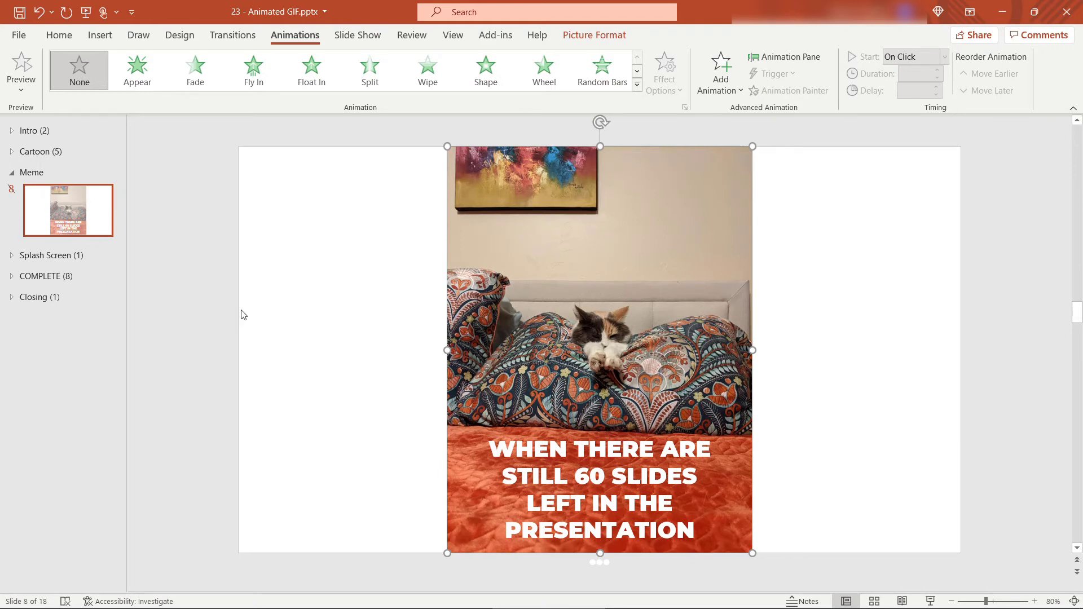
pyautogui.click(571, 463)
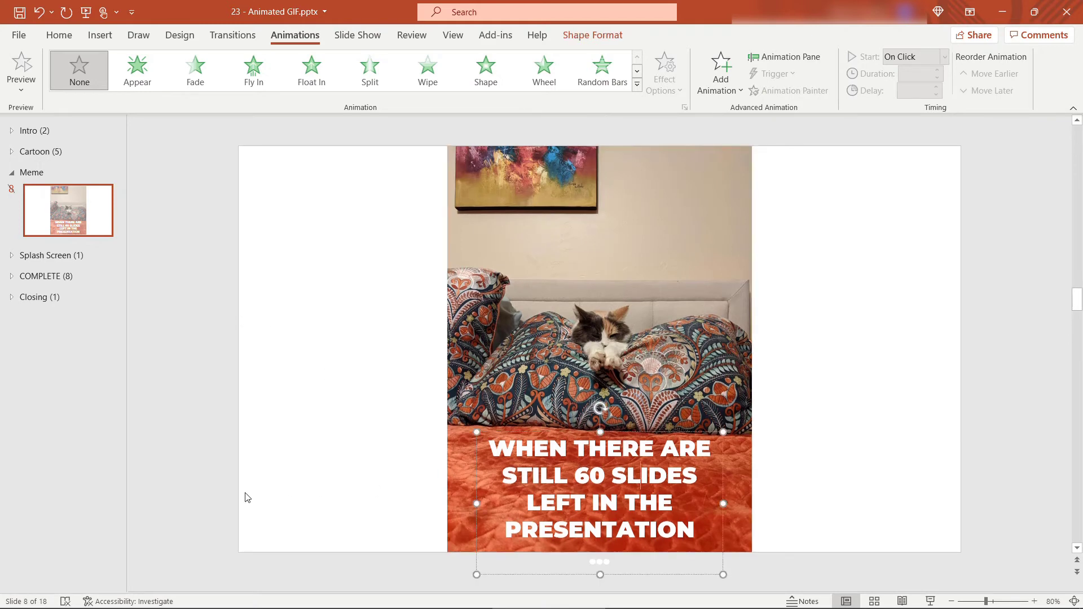
pyautogui.click(286, 462)
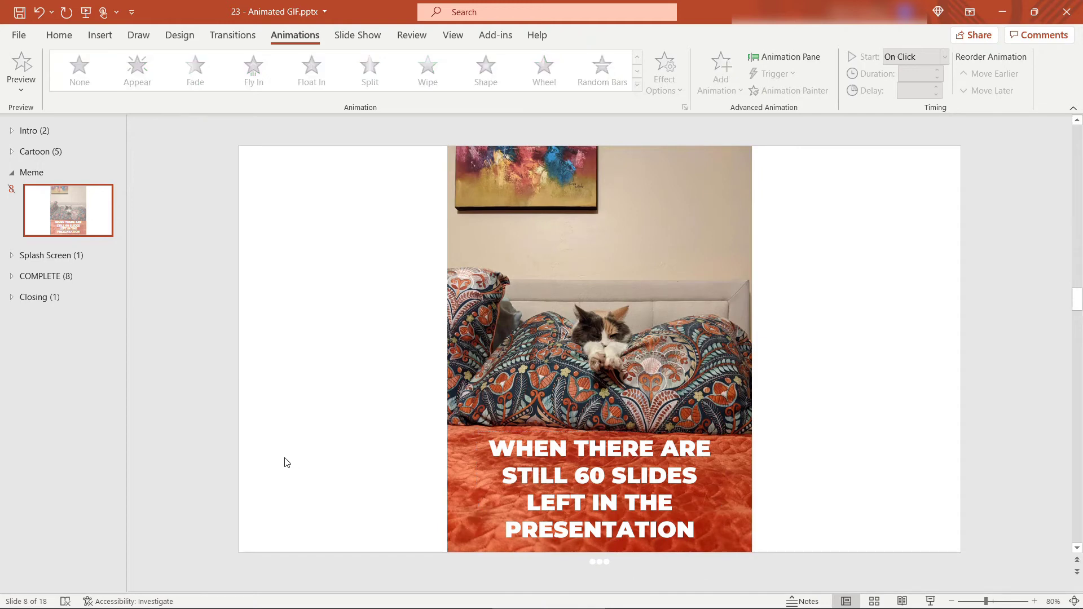
pyautogui.click(513, 435)
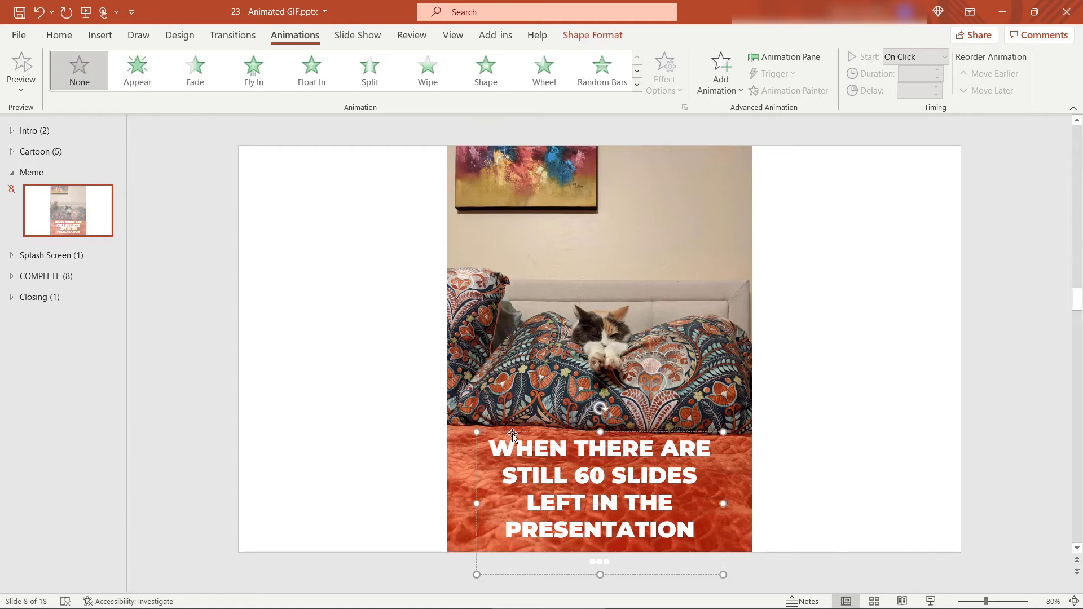
pyautogui.click(60, 35)
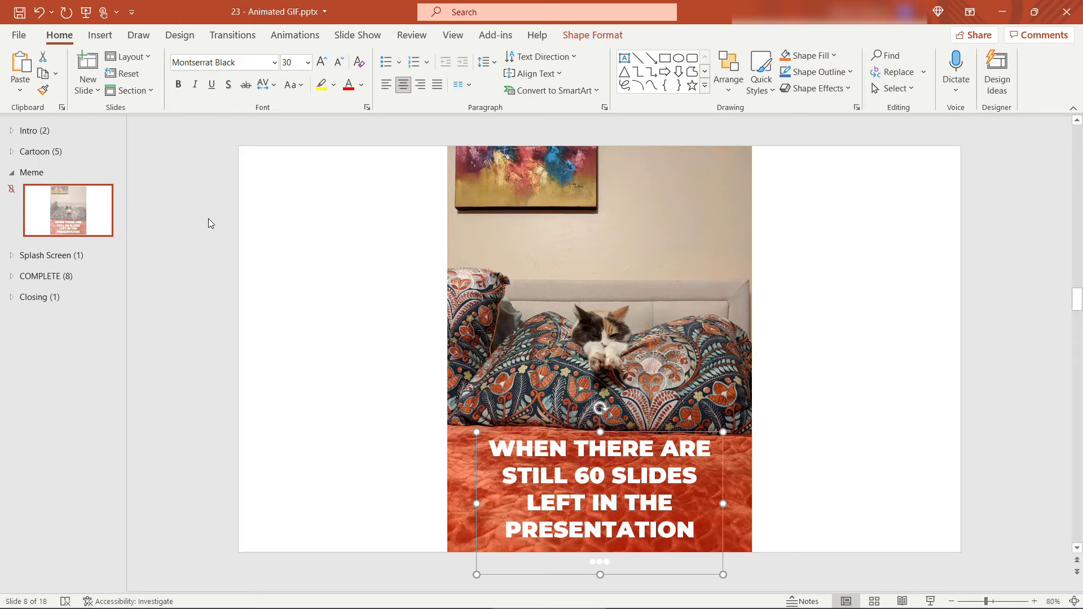
# Step: Give the meme caption text box the Appear animation
pyautogui.click(295, 35)
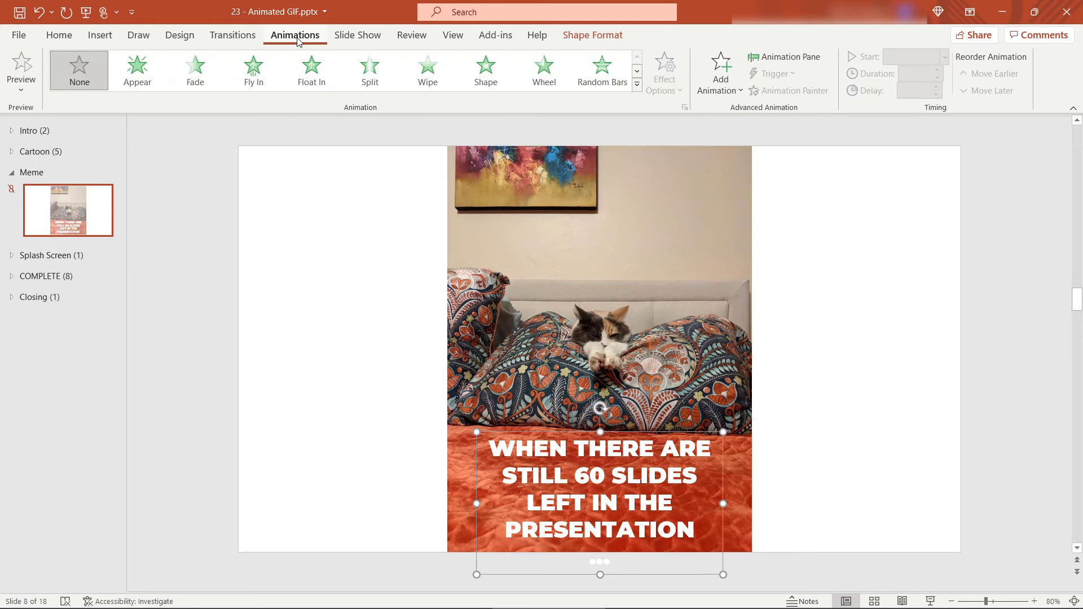
pyautogui.click(151, 78)
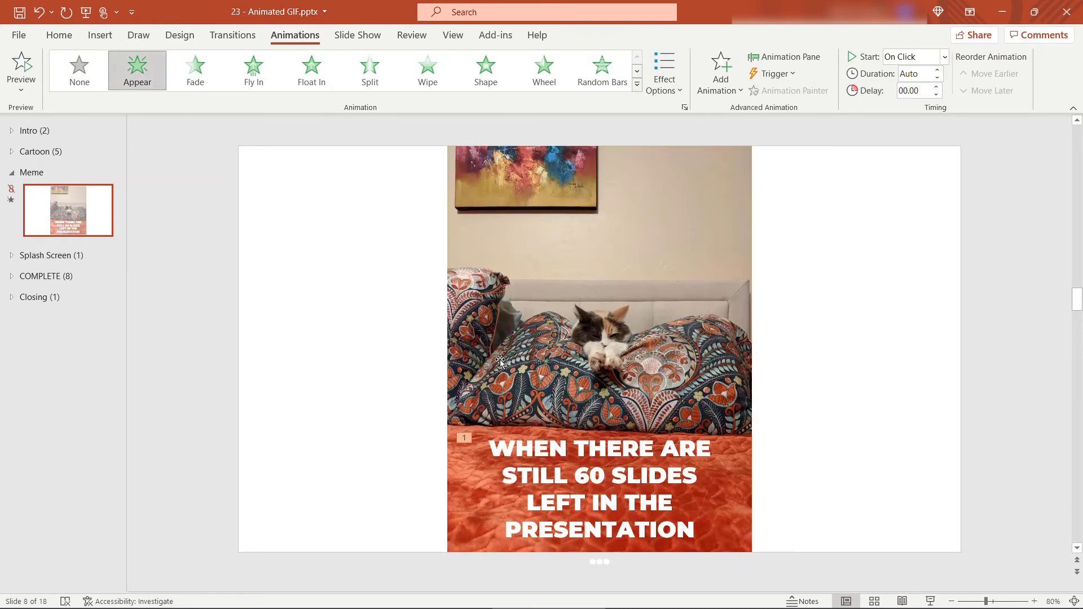
pyautogui.click(556, 458)
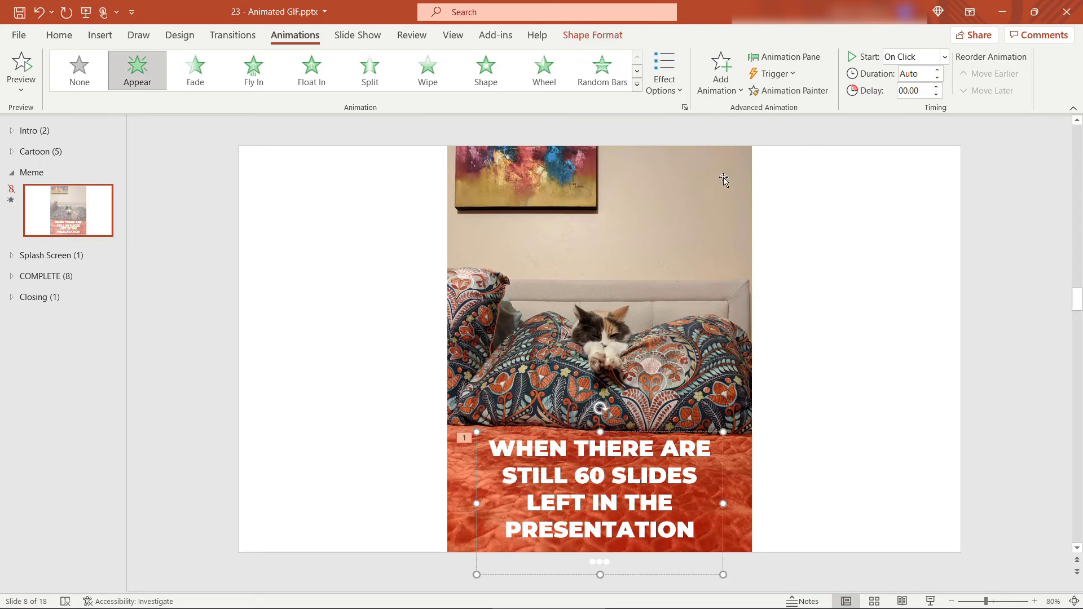
# Step: Set the caption's Appear effect to animate text by word with 0.3 s delay
pyautogui.click(795, 59)
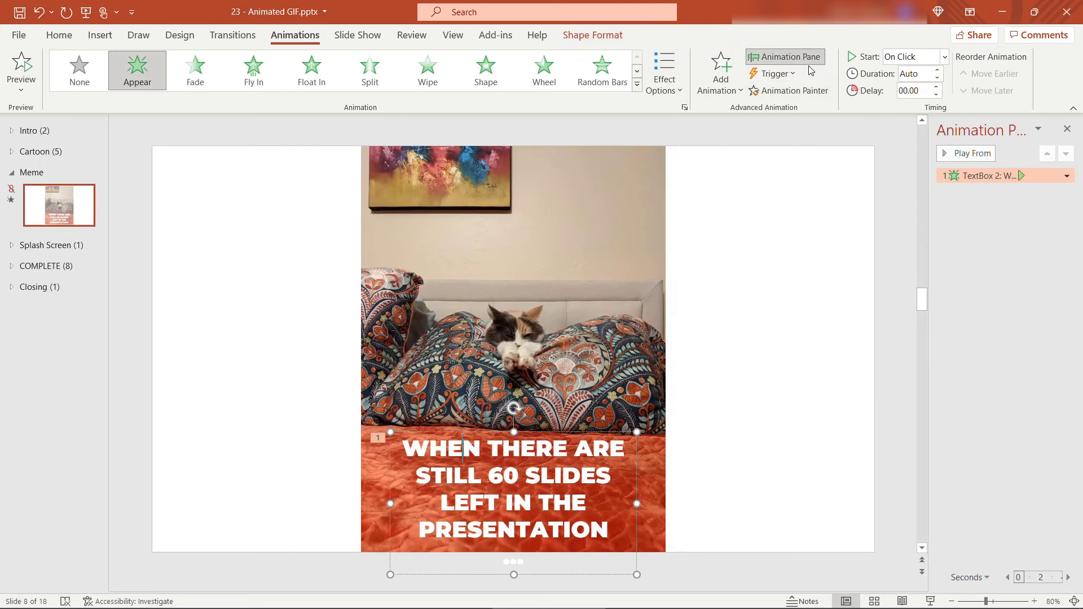
pyautogui.click(1066, 177)
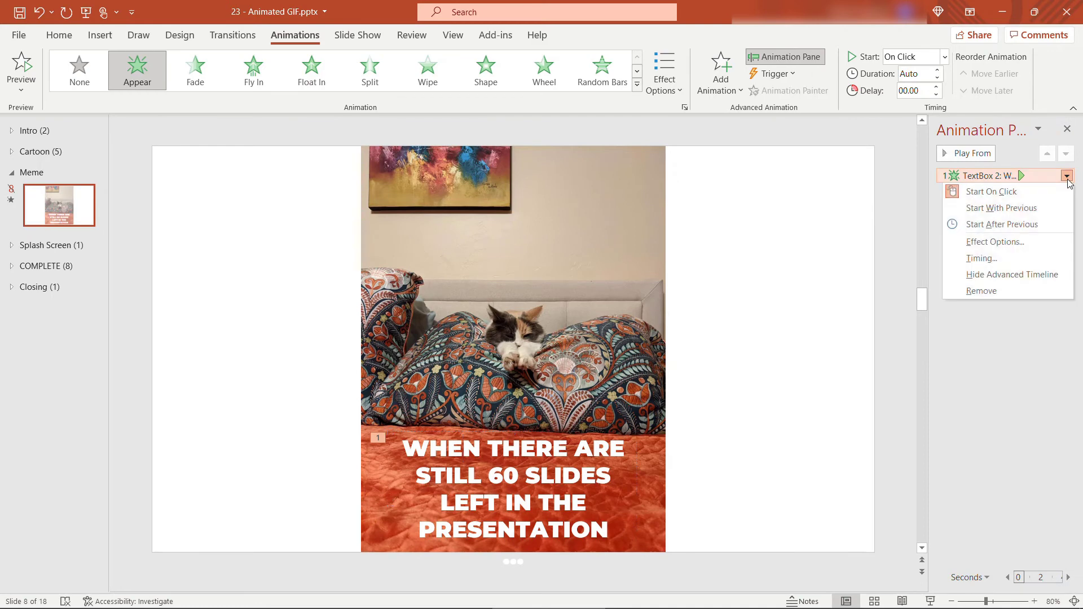
pyautogui.click(1040, 244)
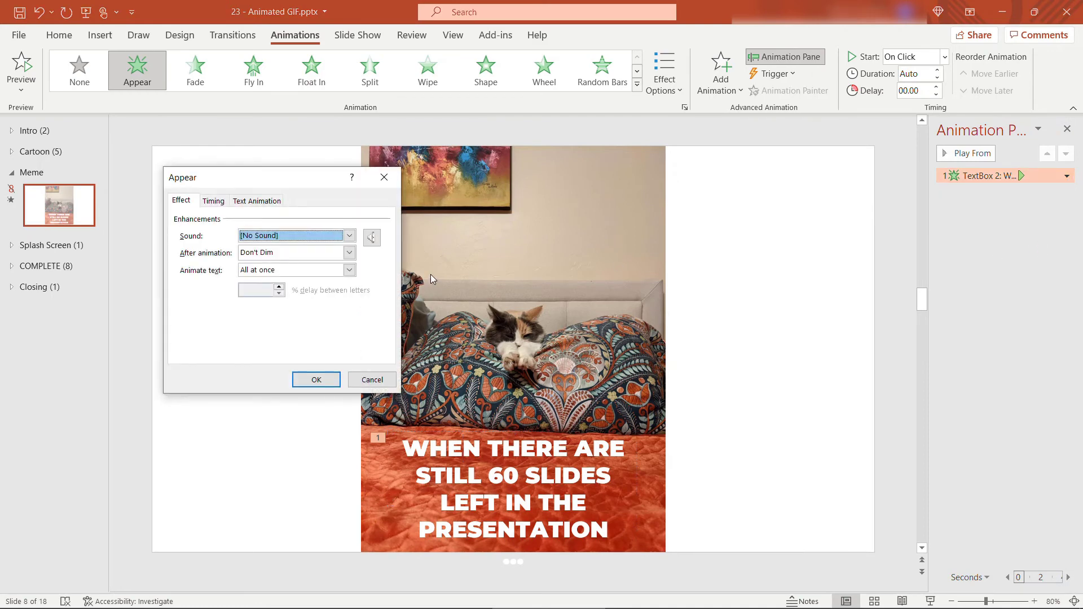
pyautogui.click(349, 270)
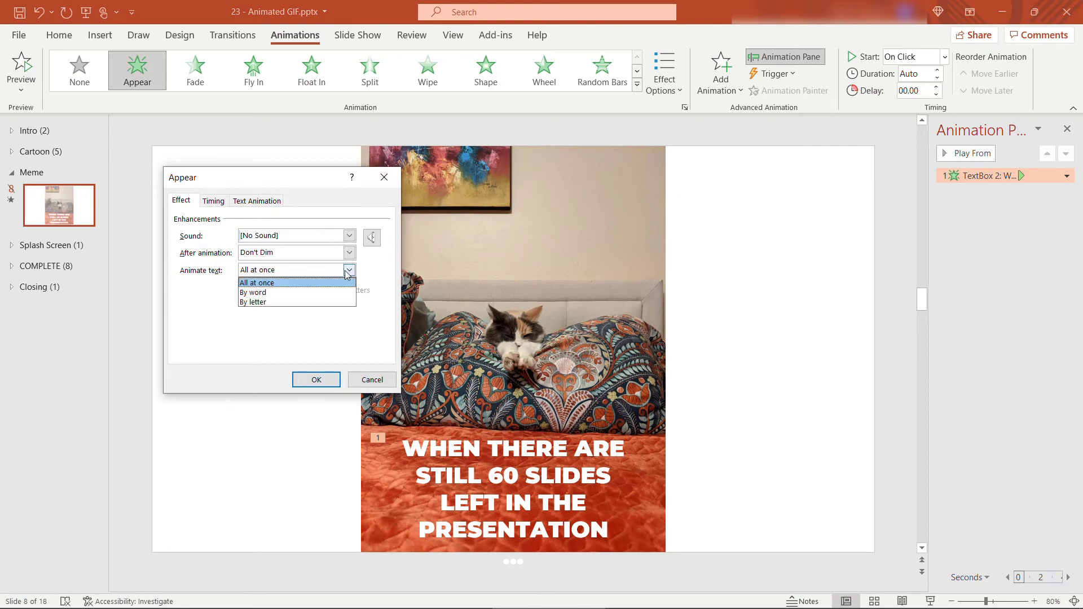
pyautogui.click(271, 290)
pyautogui.click(265, 291)
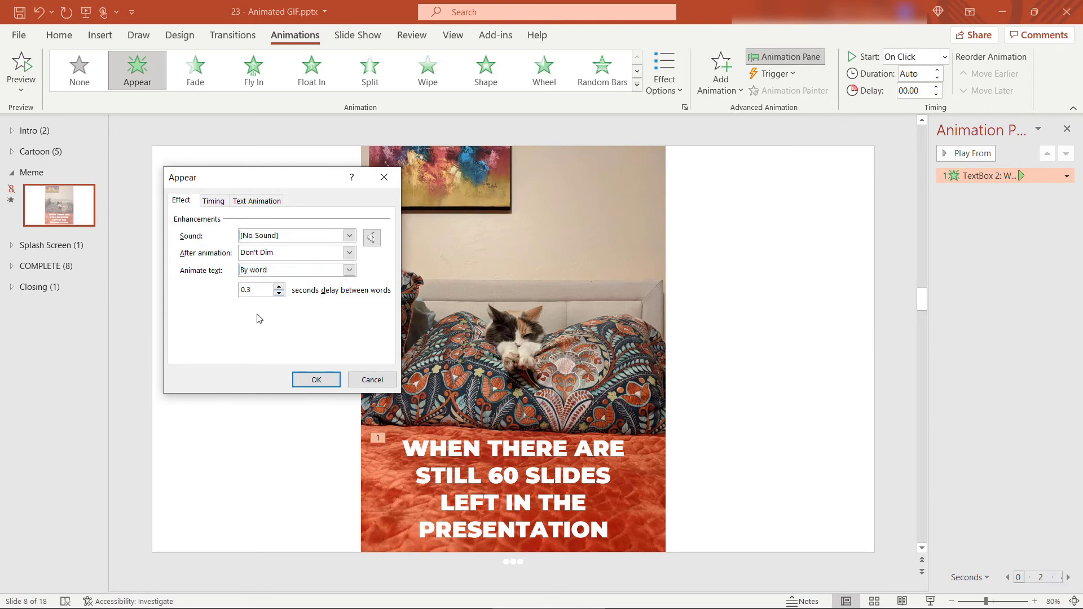
pyautogui.click(316, 379)
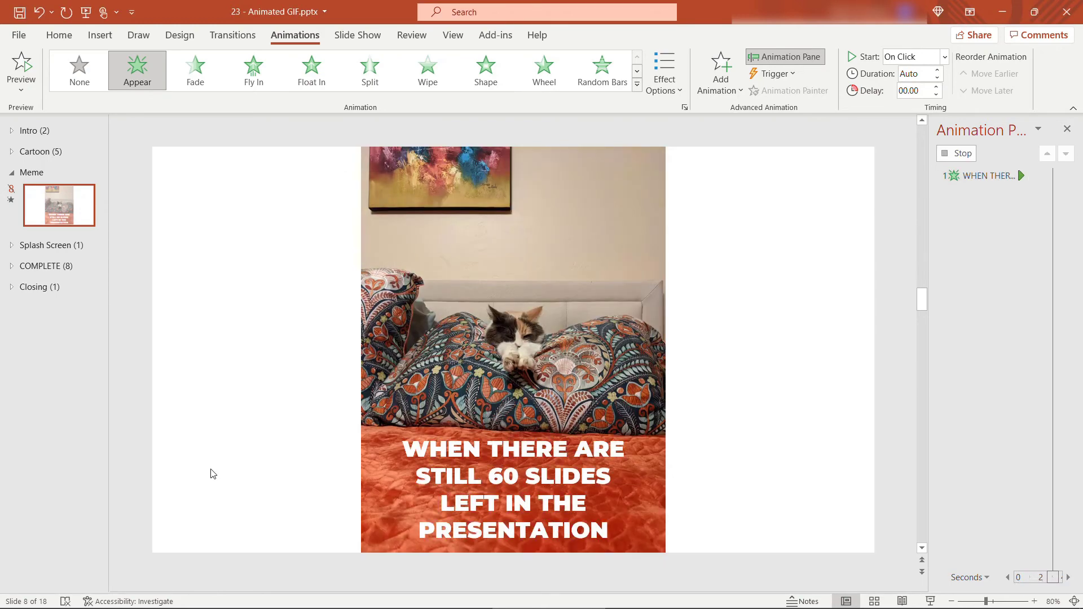
pyautogui.click(179, 442)
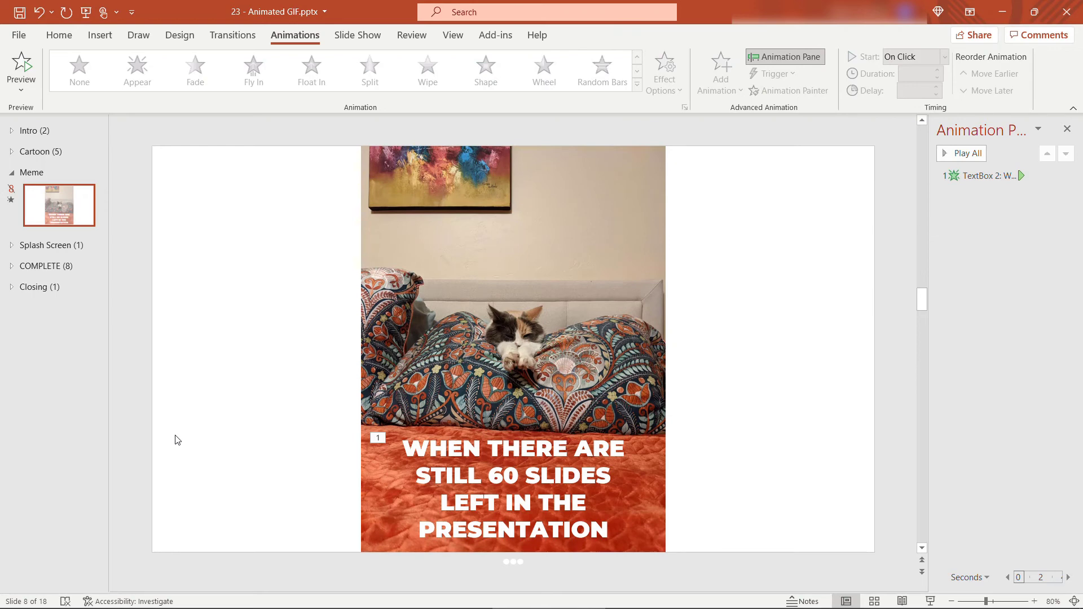
# Step: Unhide Meme slide 8, hide Cartoon slides 3 through 7, and return to slide 8
pyautogui.rightClick(81, 212)
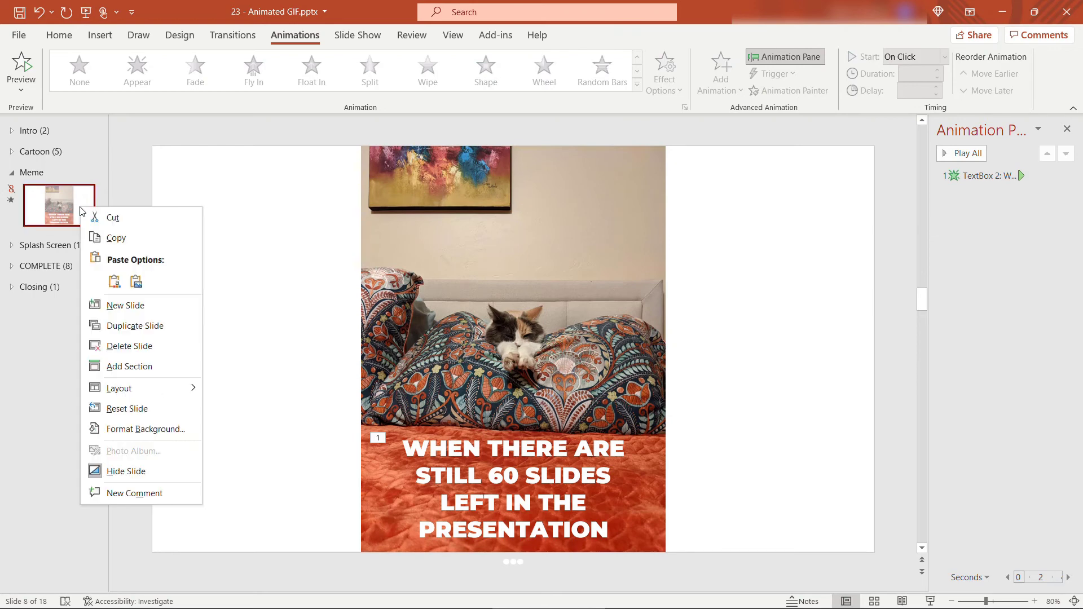
pyautogui.click(181, 472)
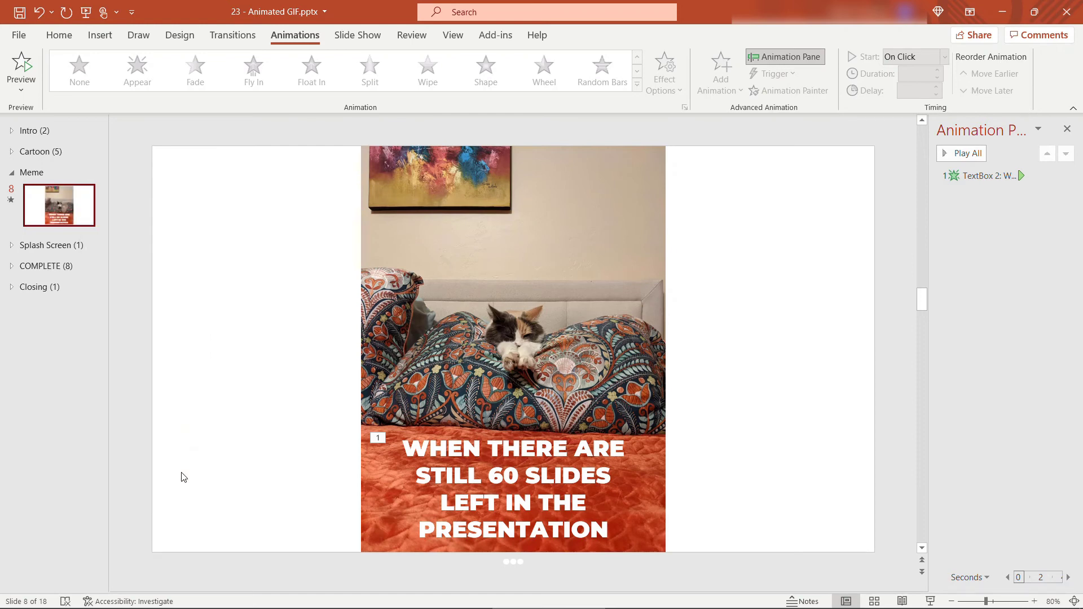
pyautogui.click(12, 152)
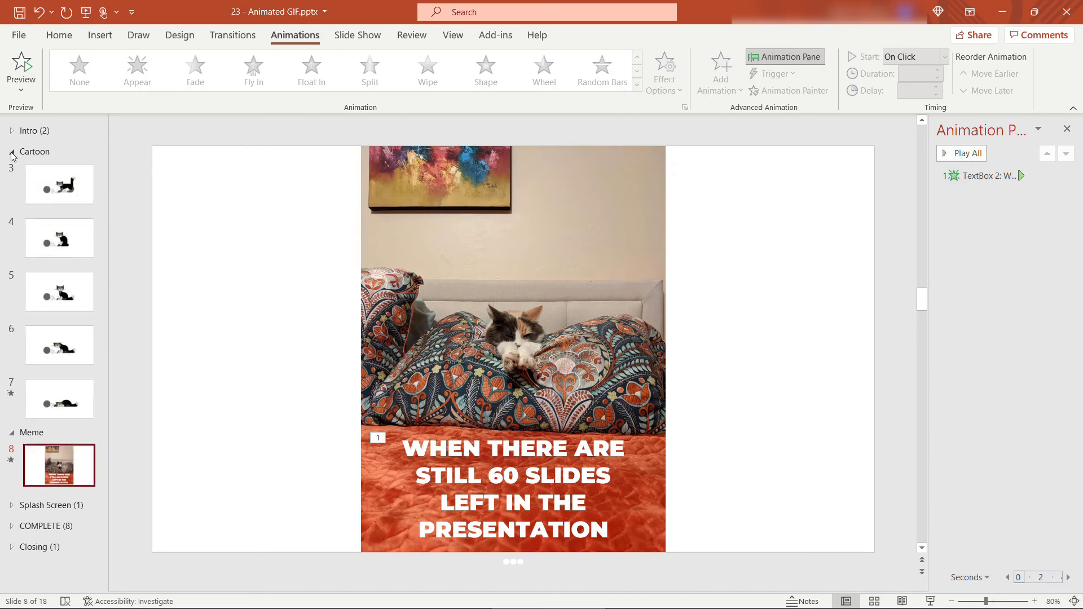
pyautogui.click(39, 188)
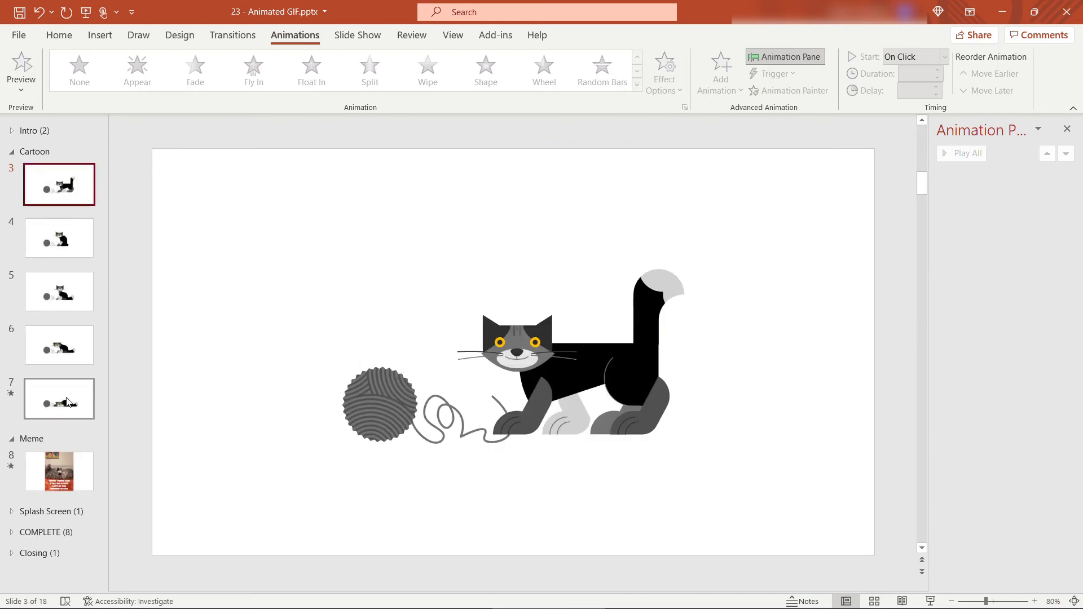
pyautogui.keyDown('shift'); pyautogui.click(66, 402); pyautogui.keyUp('shift')
pyautogui.rightClick(47, 202)
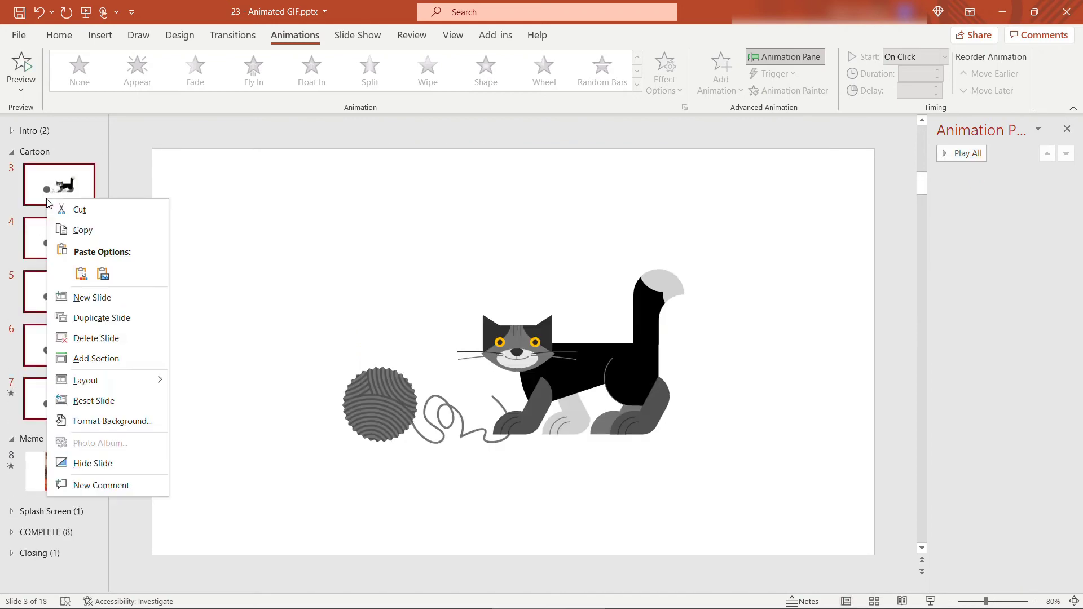
pyautogui.click(124, 462)
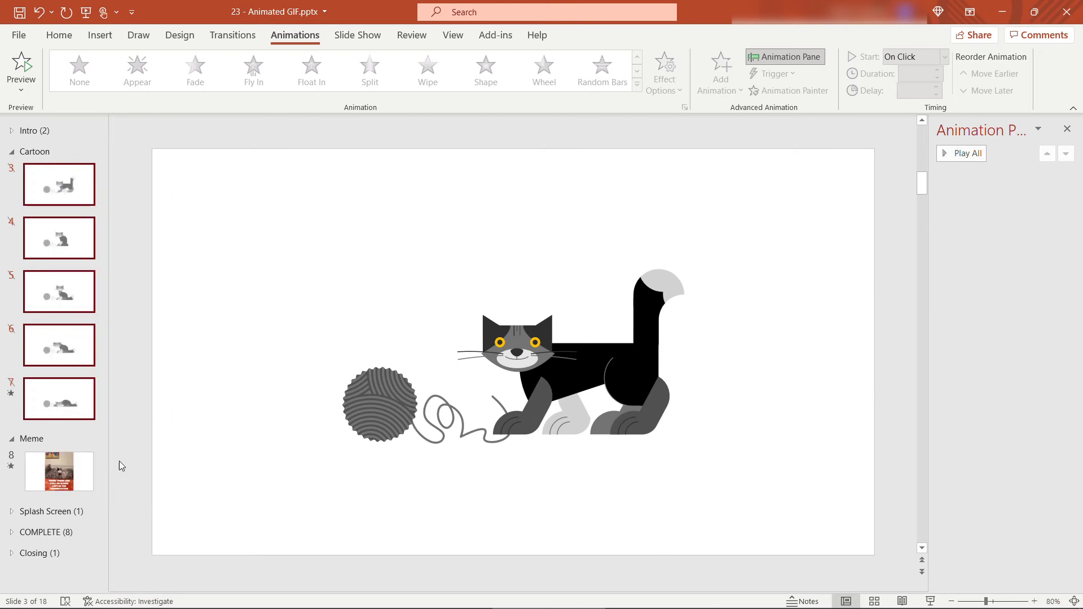
pyautogui.click(62, 473)
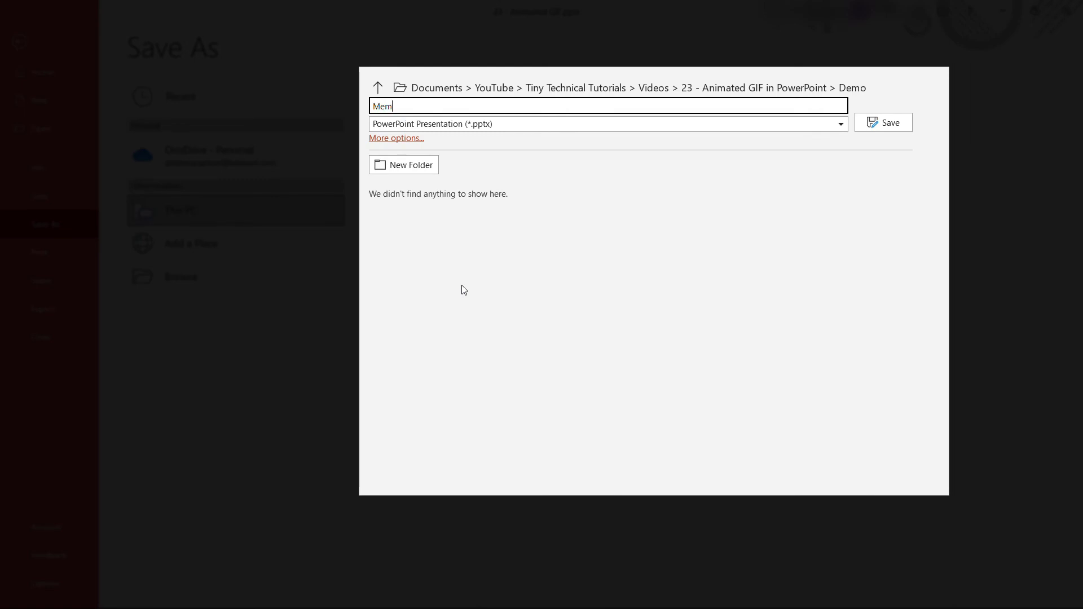
# Step: Save as Meme in Animated GIF Format (*.gif) to the Demo folder
pyautogui.click(503, 129)
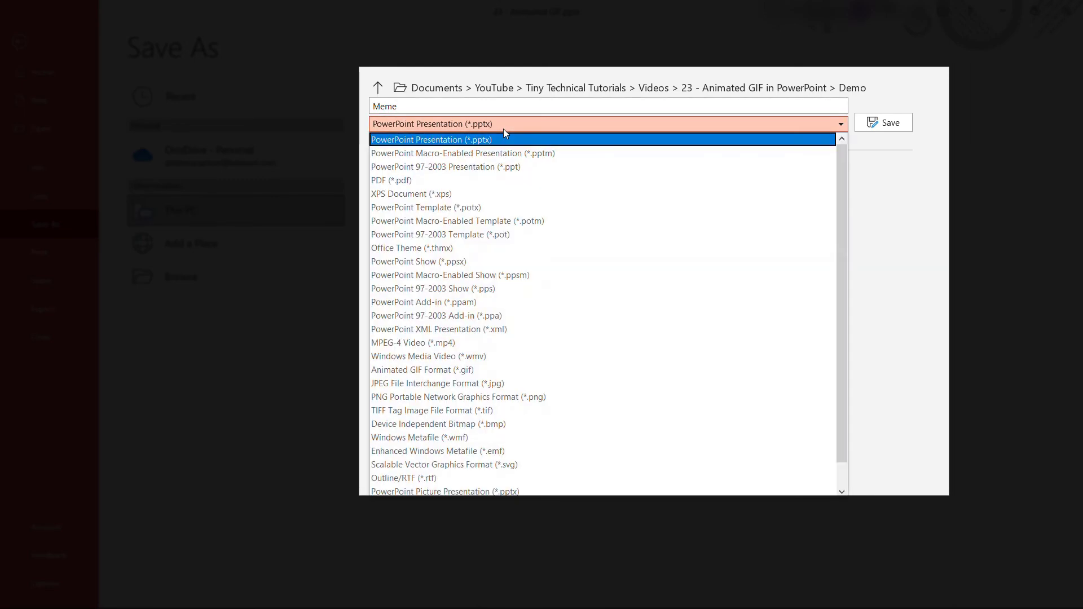
pyautogui.click(477, 370)
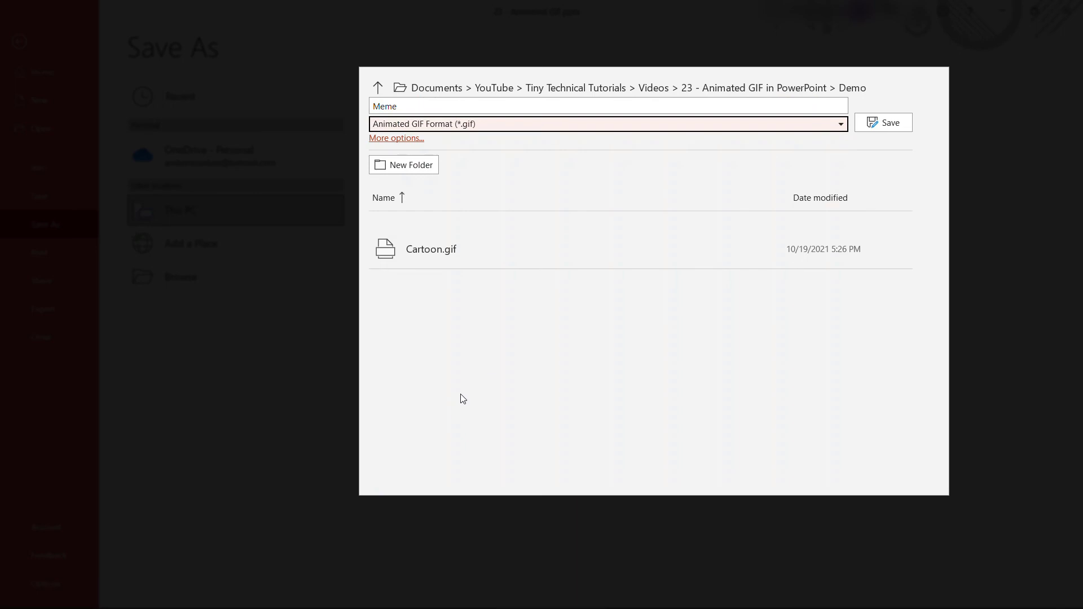
pyautogui.click(889, 126)
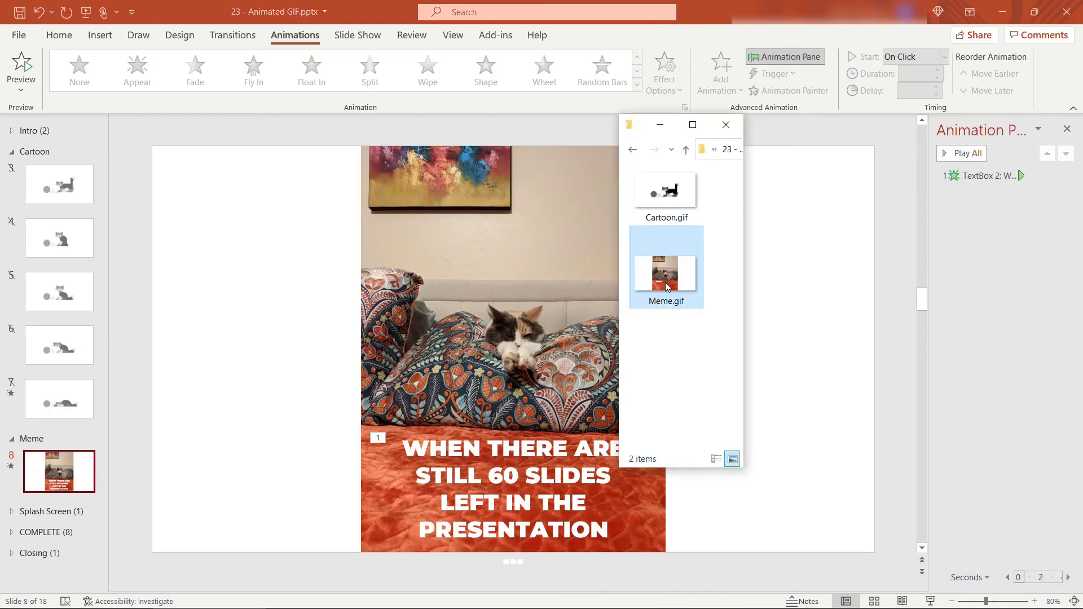
pyautogui.doubleClick(665, 282)
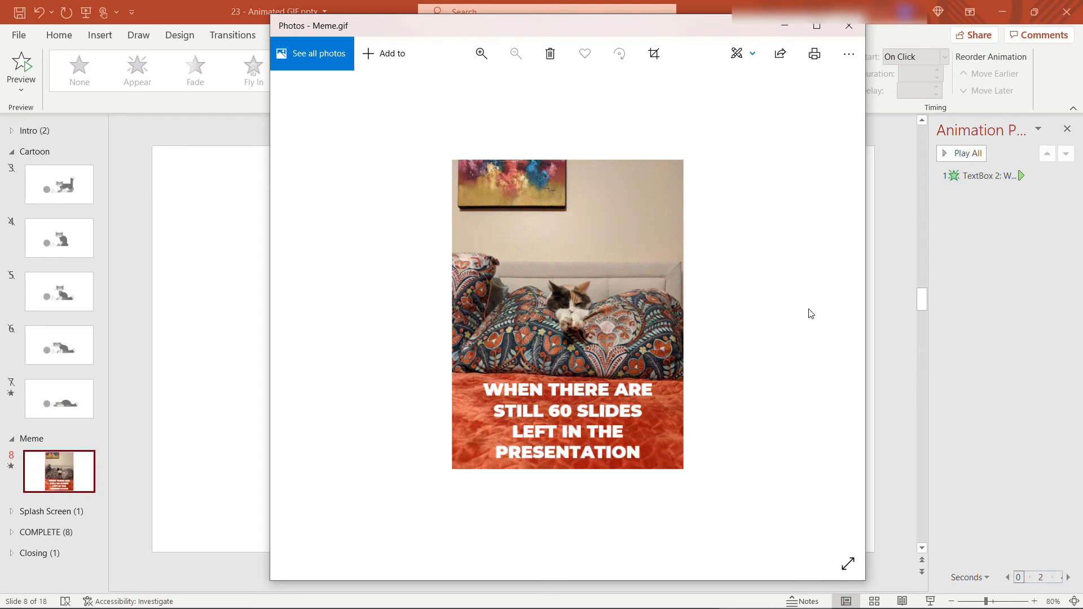
pyautogui.click(849, 33)
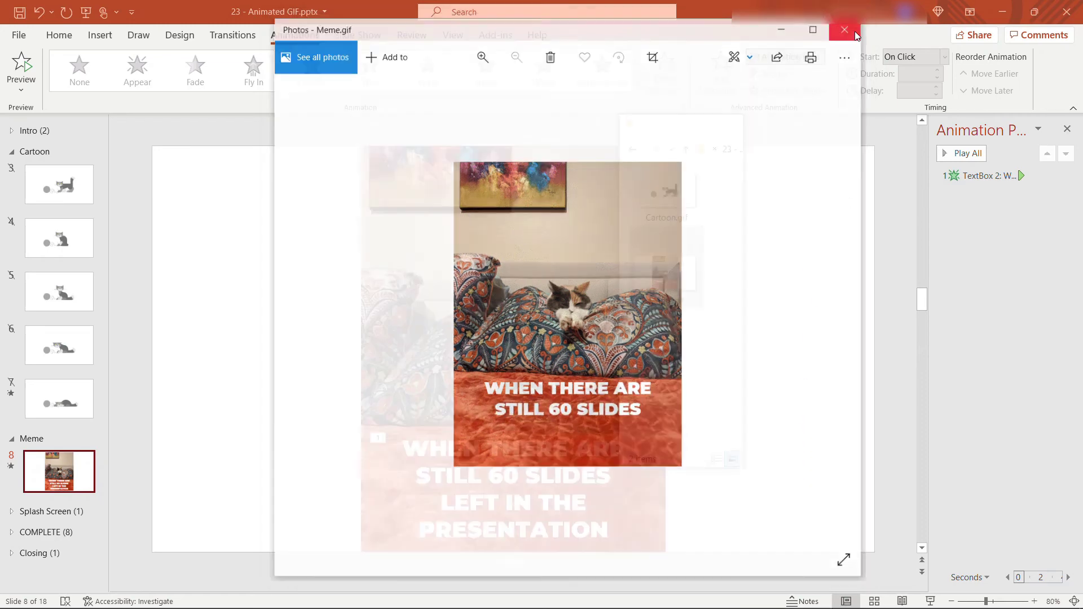
# Step: Collapse the Meme section, expand Splash Screen, and open slide 9
pyautogui.click(172, 359)
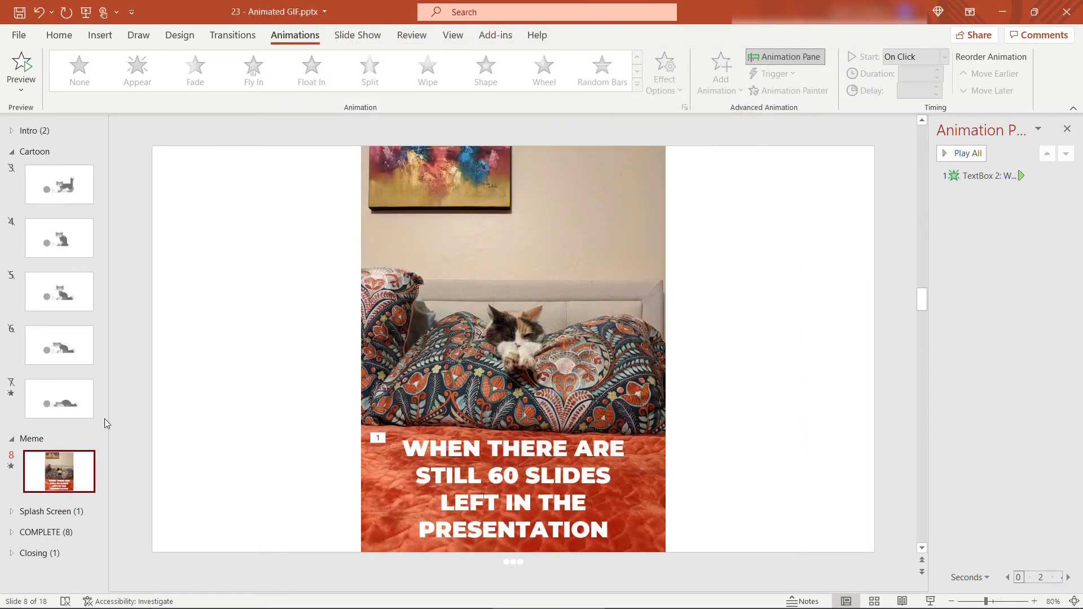
pyautogui.click(12, 438)
pyautogui.click(12, 459)
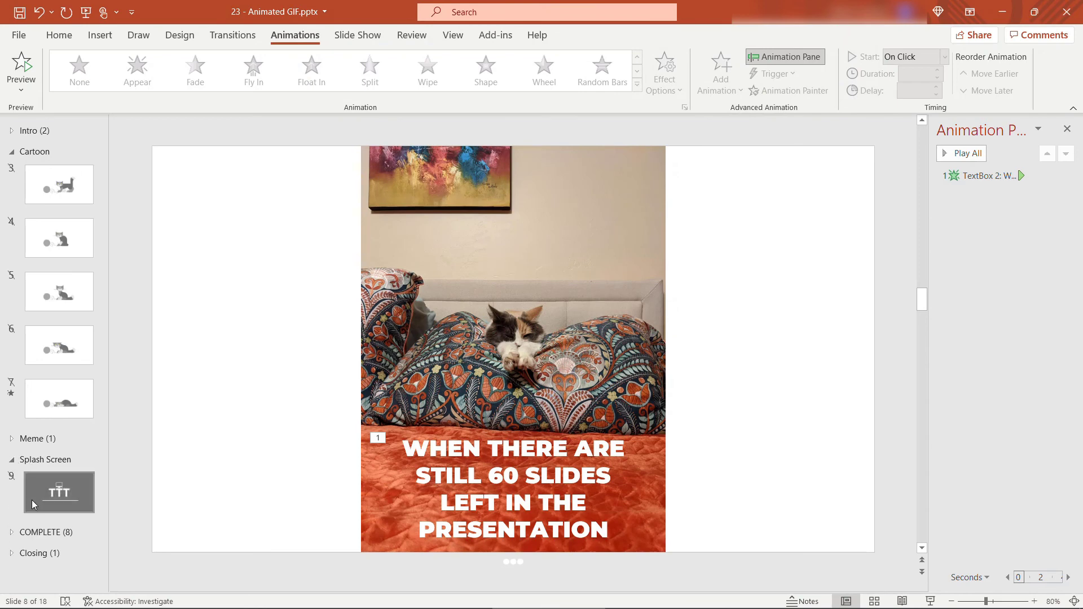
pyautogui.click(32, 500)
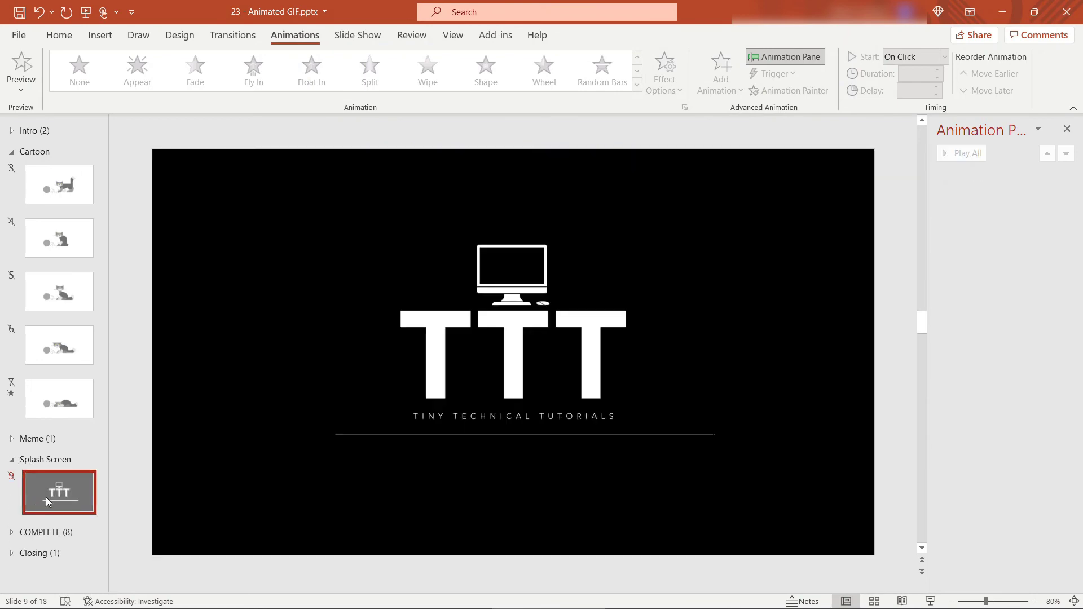
# Step: Give the TTT logo a Float In animation set to Float Down
pyautogui.click(499, 311)
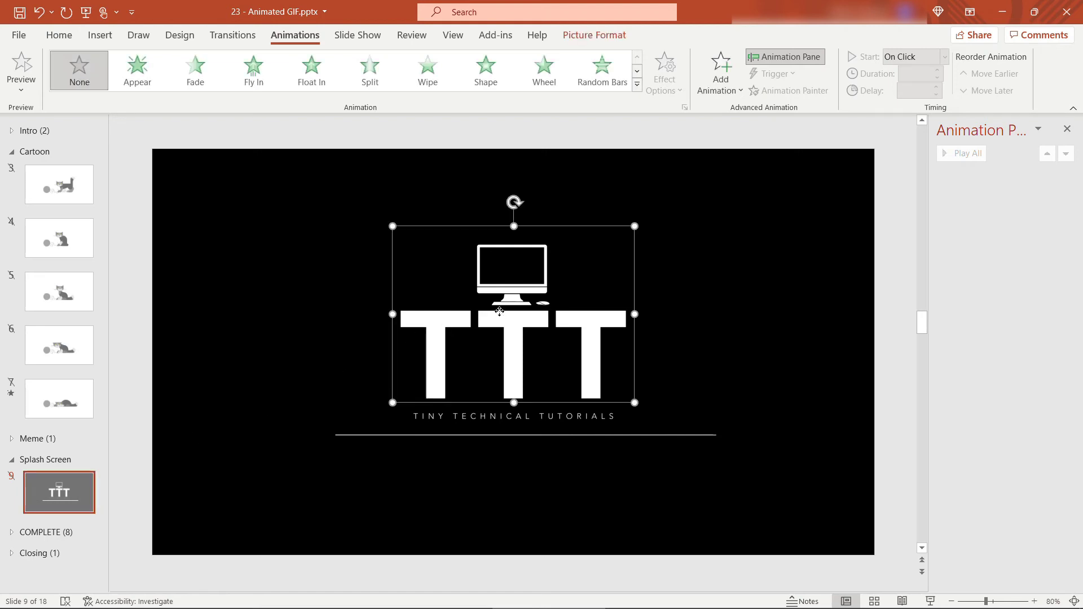
pyautogui.click(486, 416)
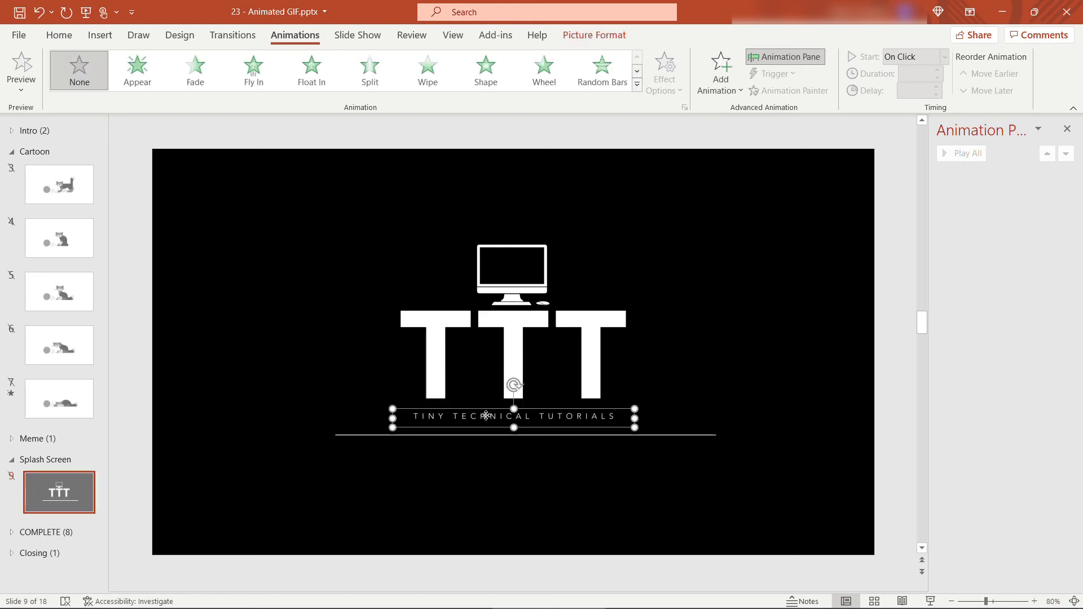
pyautogui.click(358, 435)
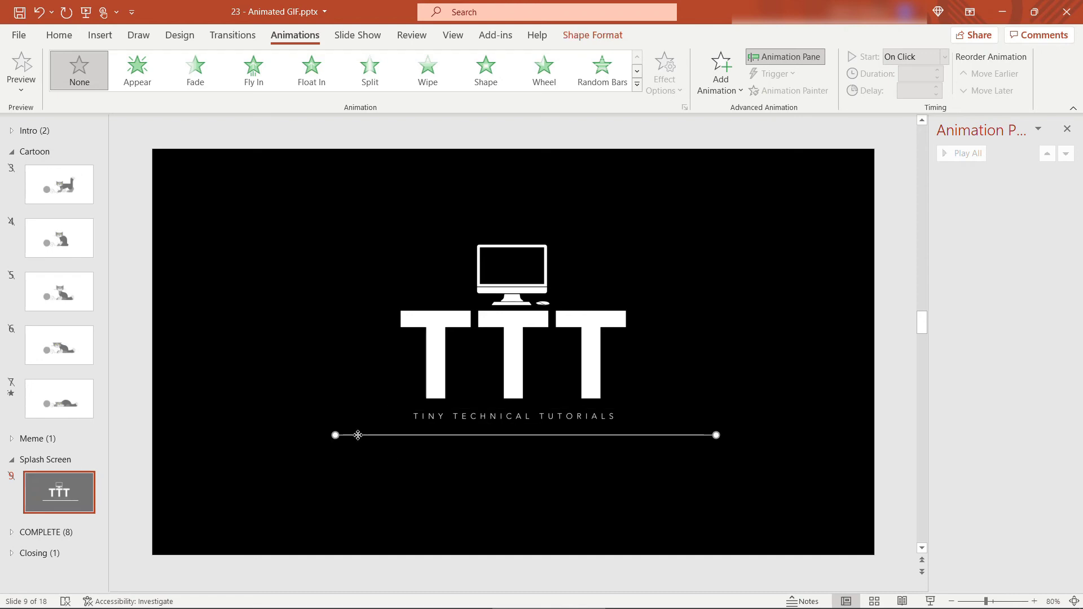
pyautogui.click(535, 332)
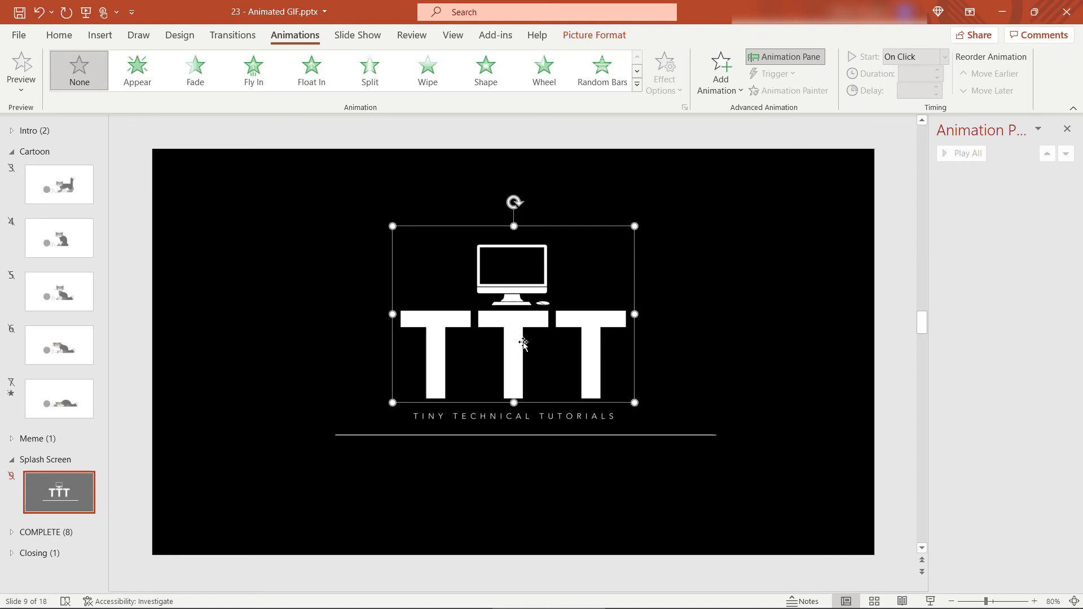
pyautogui.click(310, 78)
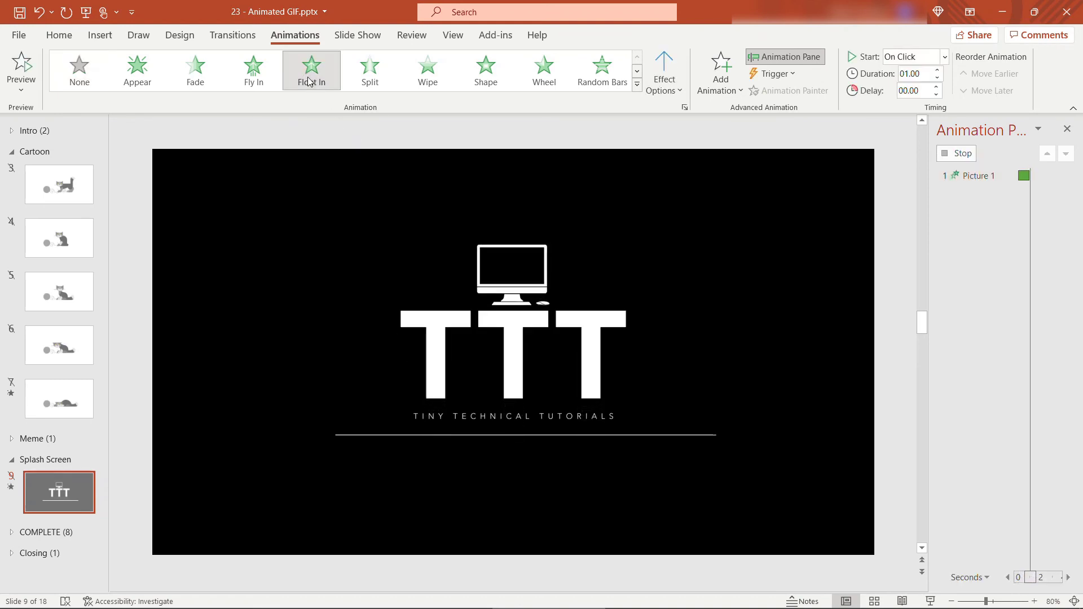
pyautogui.click(665, 95)
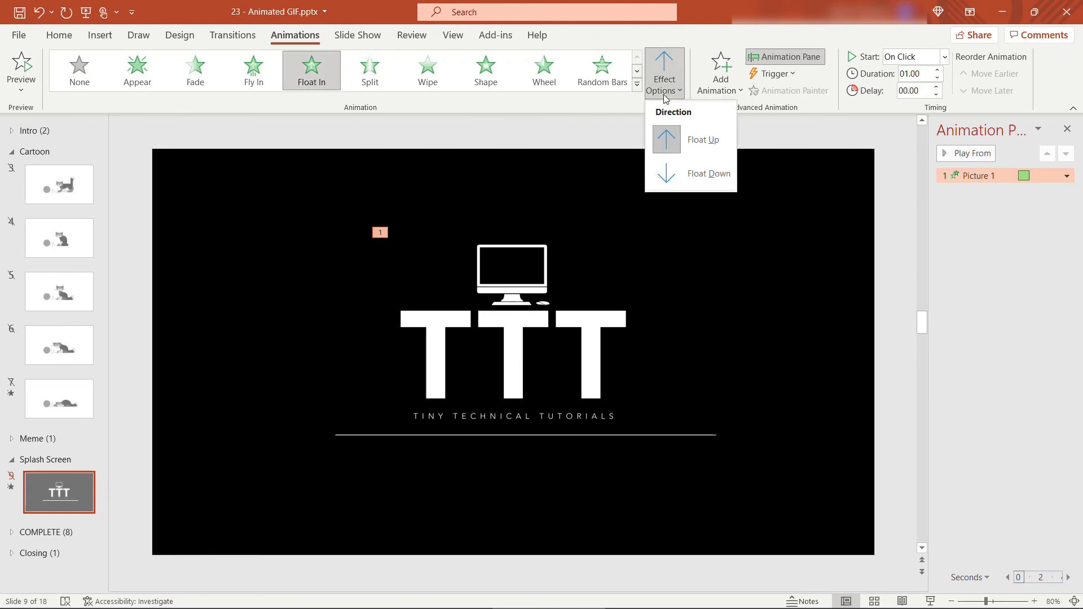
pyautogui.click(677, 167)
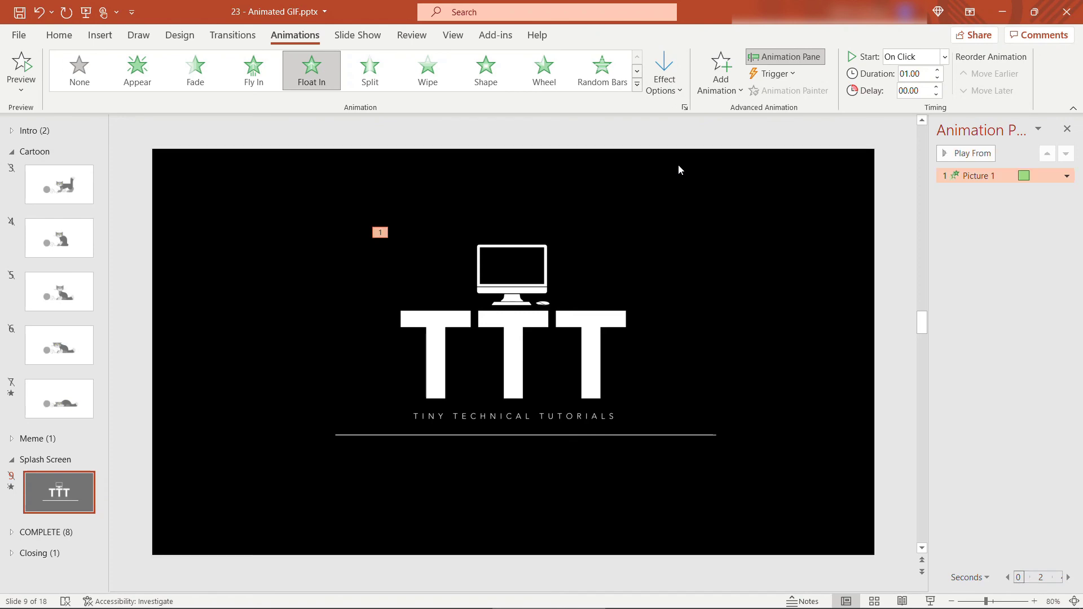
# Step: Apply Float In to the TINY TECHNICAL TUTORIALS tagline and the horizontal line
pyautogui.click(542, 419)
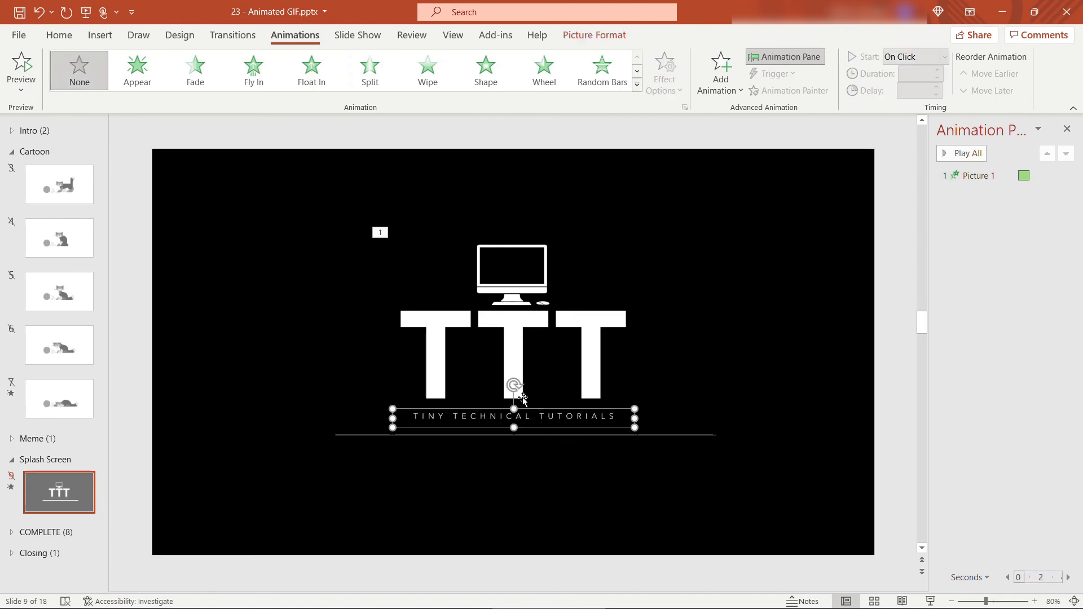
pyautogui.click(311, 71)
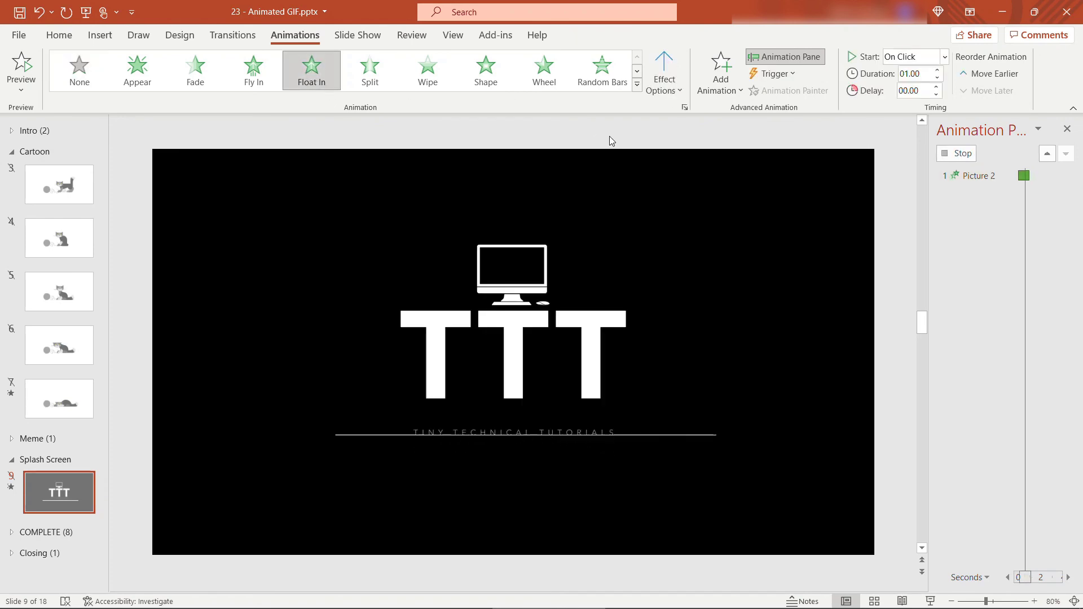
pyautogui.click(372, 435)
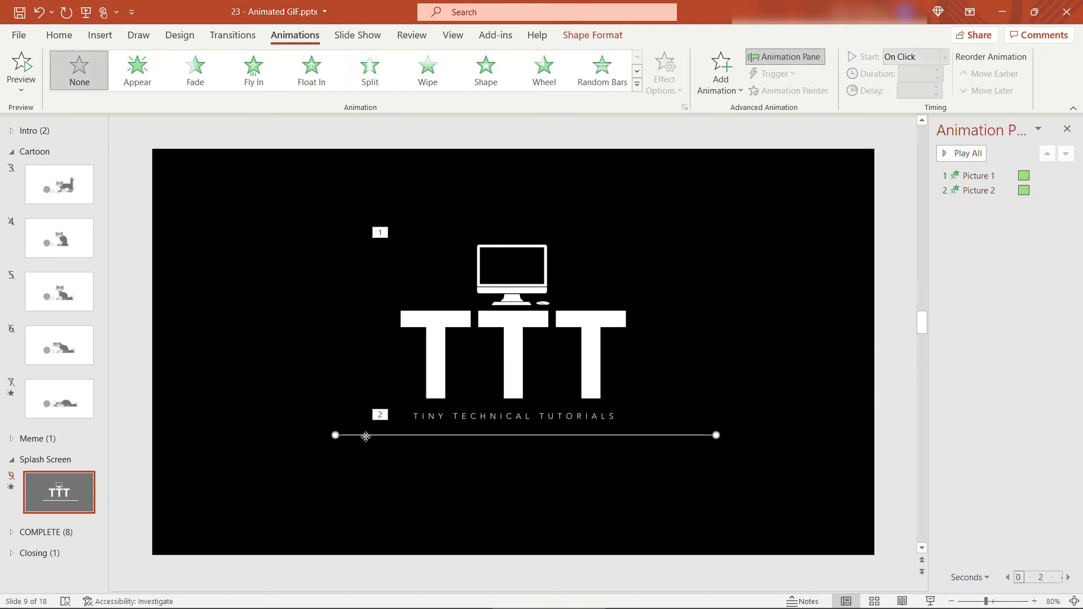
pyautogui.click(312, 71)
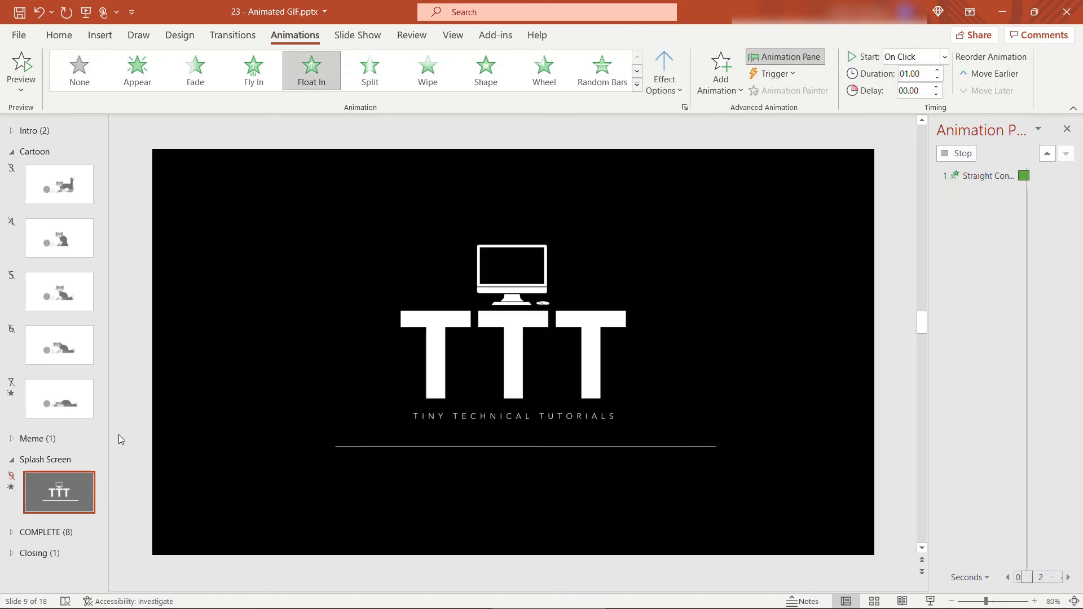
# Step: Check the slide background colour is black in Format Background, then close it
pyautogui.click(198, 523)
pyautogui.rightClick(198, 523)
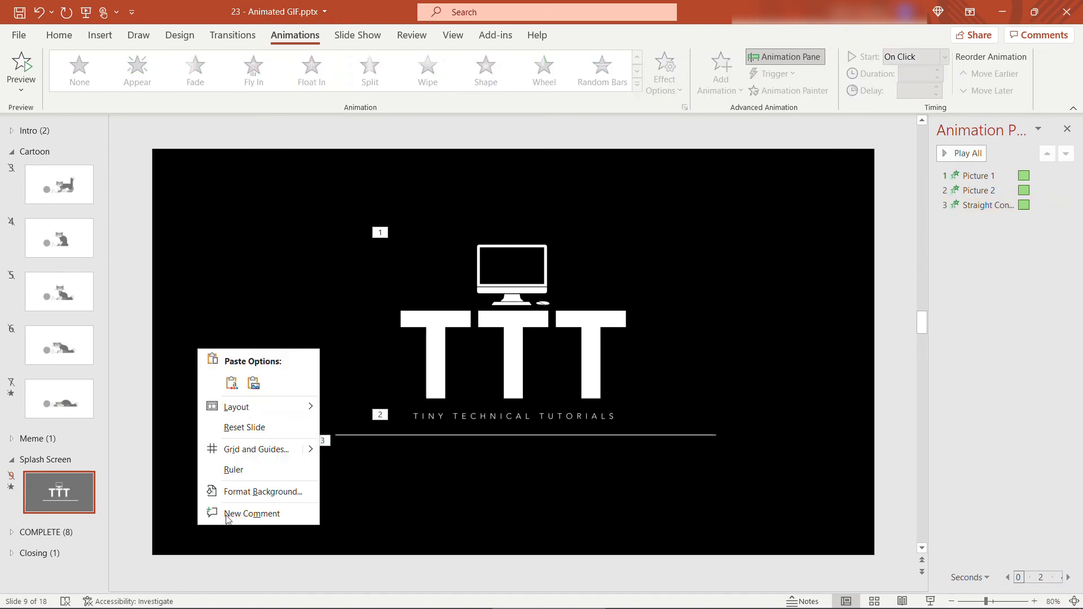
pyautogui.click(242, 492)
pyautogui.click(1017, 299)
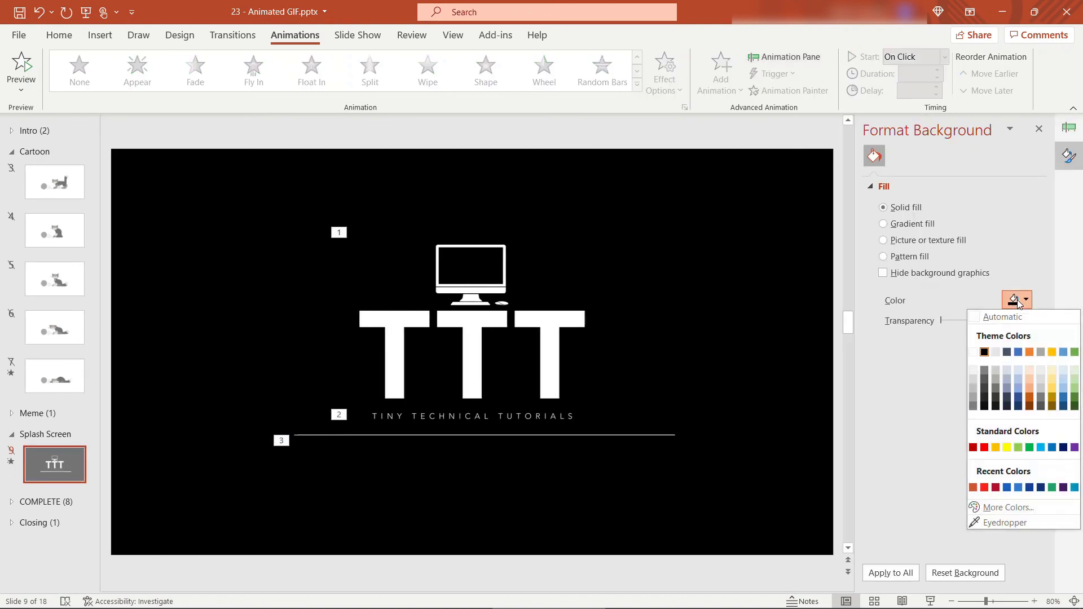
pyautogui.click(875, 380)
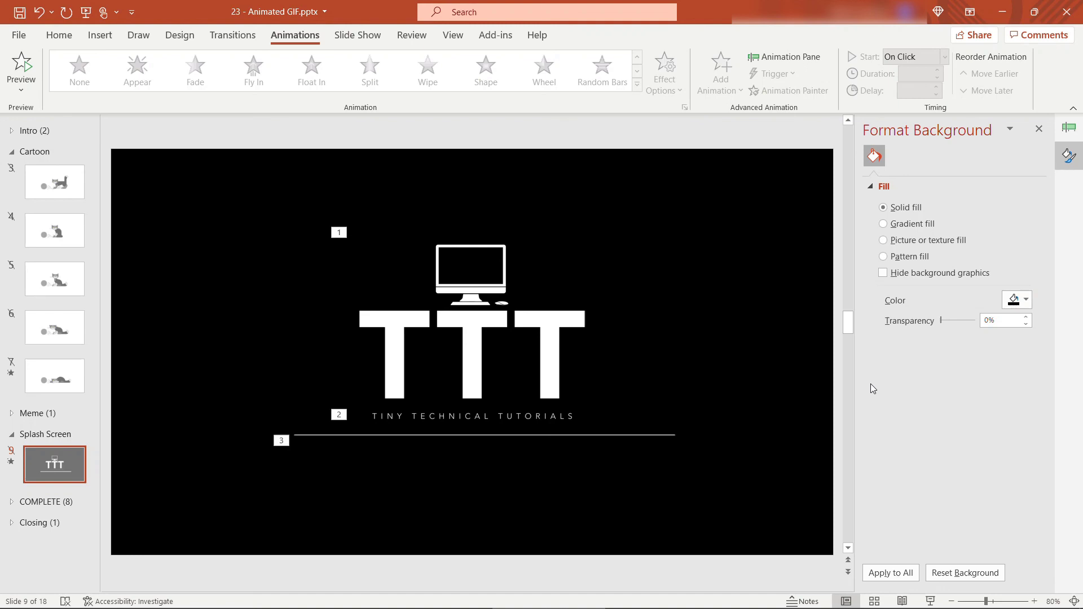
pyautogui.click(1038, 129)
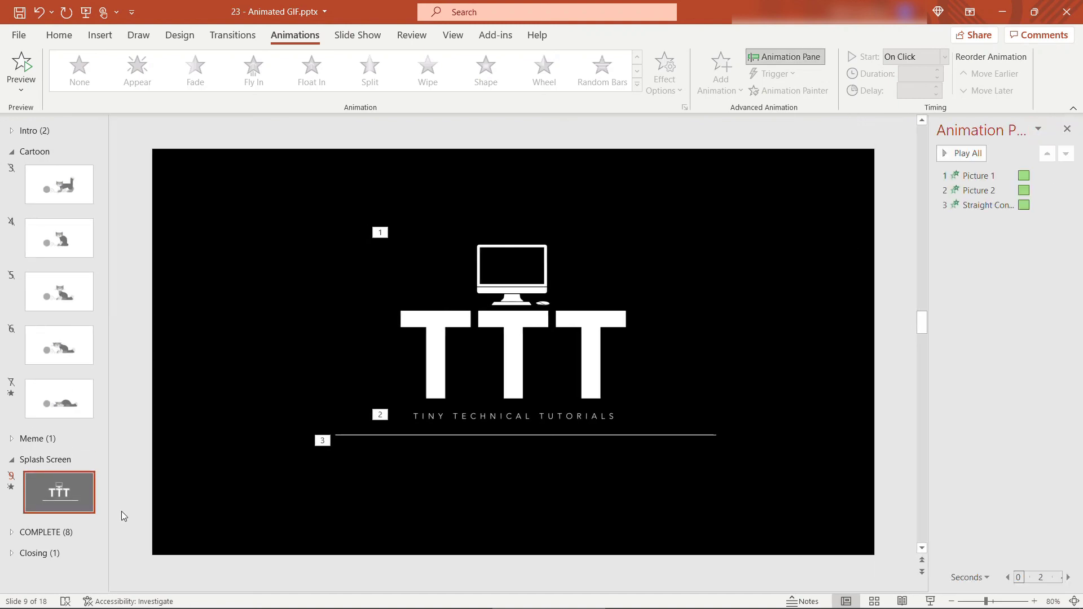
# Step: Unhide Splash Screen slide 9, hide Meme slide 8, and reselect slide 9
pyautogui.rightClick(47, 495)
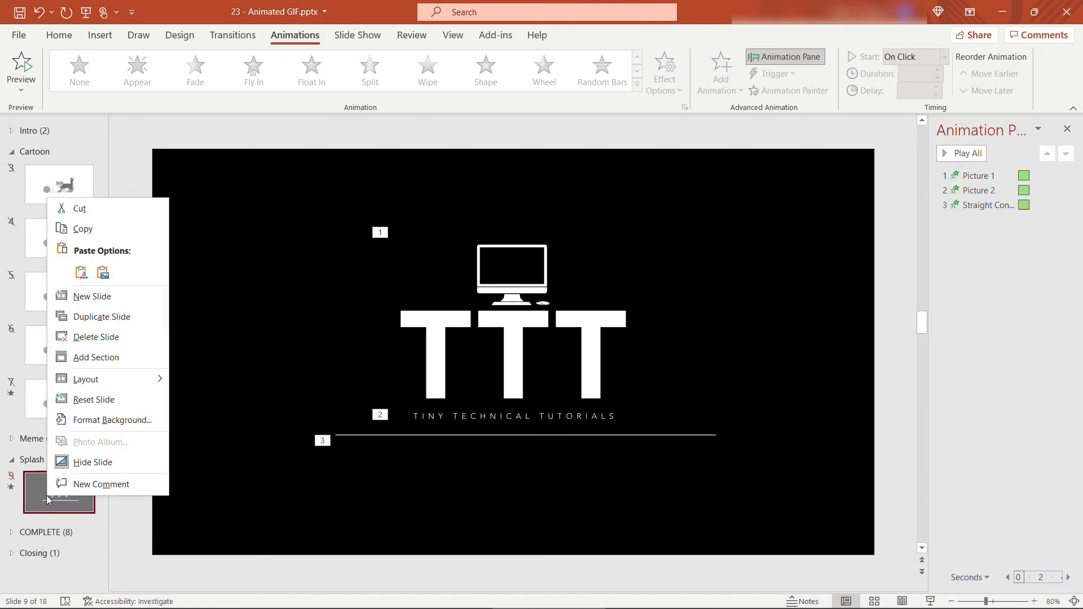
pyautogui.click(90, 462)
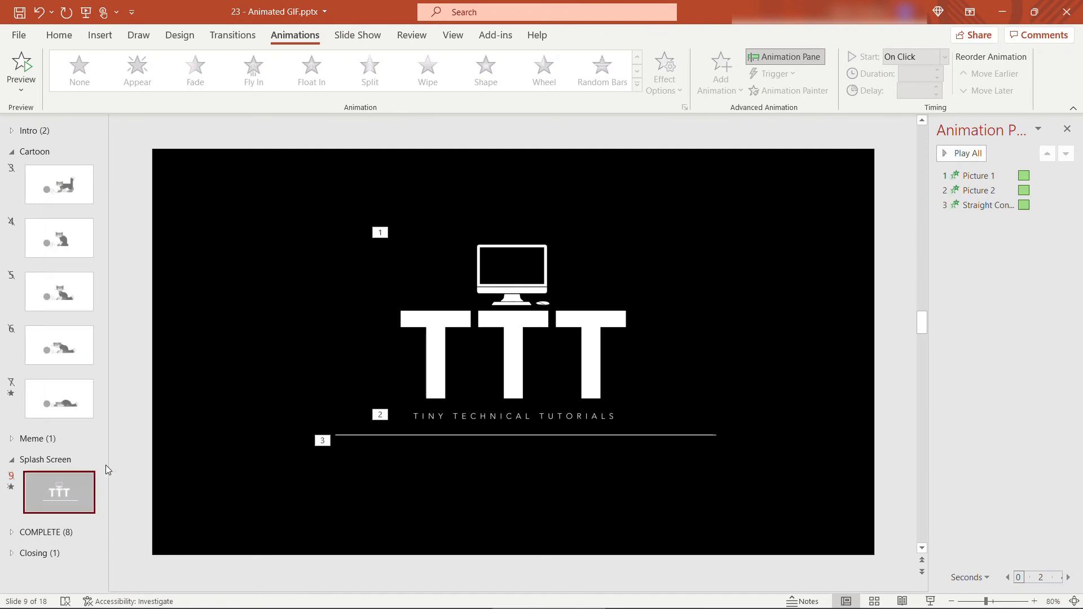
pyautogui.click(12, 439)
pyautogui.click(48, 436)
pyautogui.rightClick(48, 436)
pyautogui.click(79, 400)
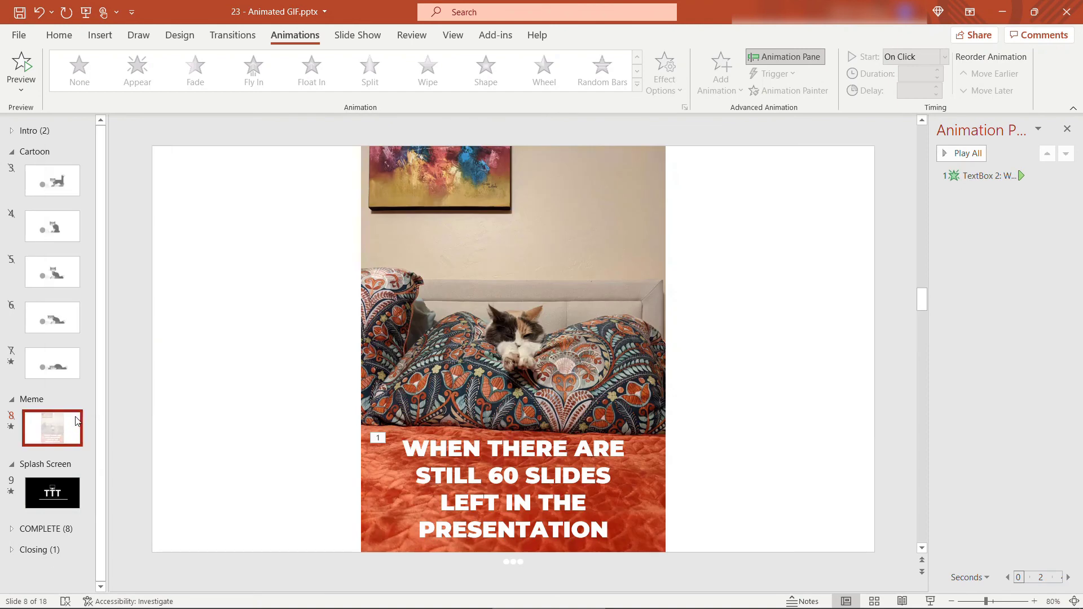
pyautogui.click(54, 492)
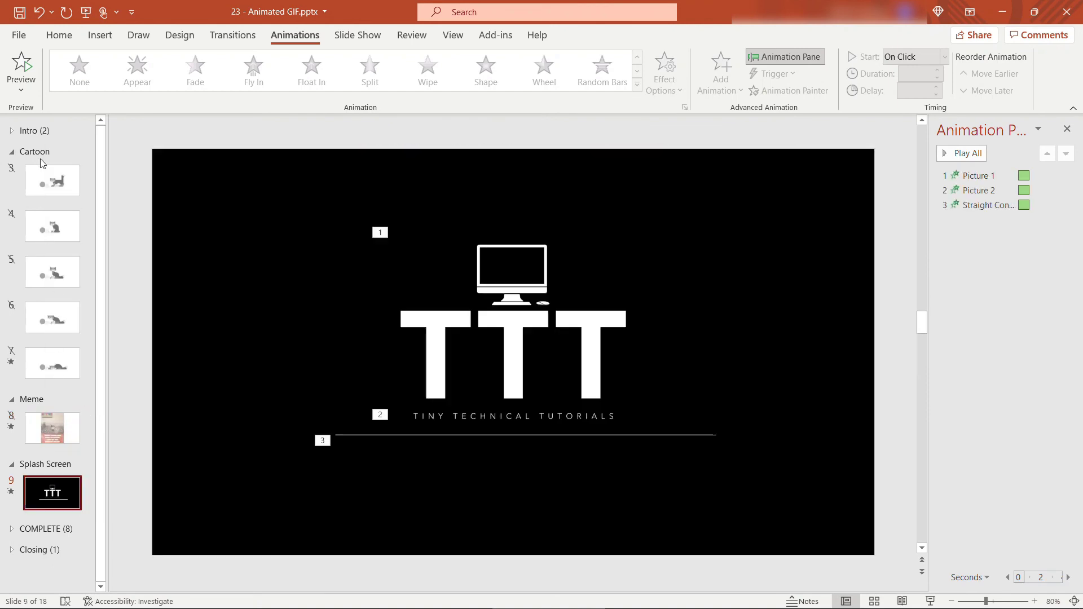
# Step: Save as 'Splash screen' in Animated GIF Format (*.gif) to the Demo folder
pyautogui.click(17, 39)
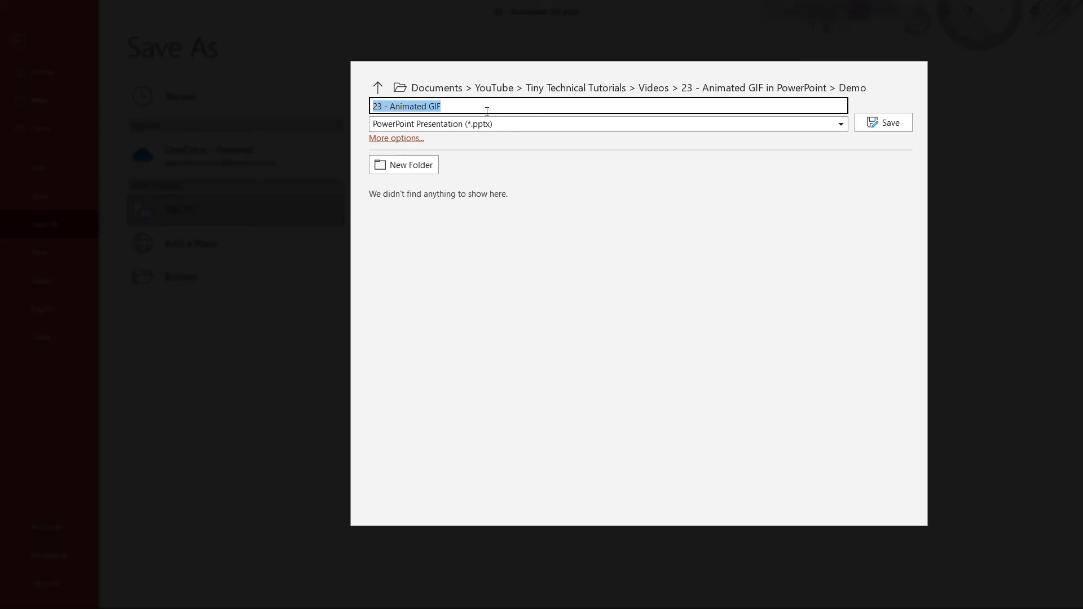
pyautogui.write('Splas')
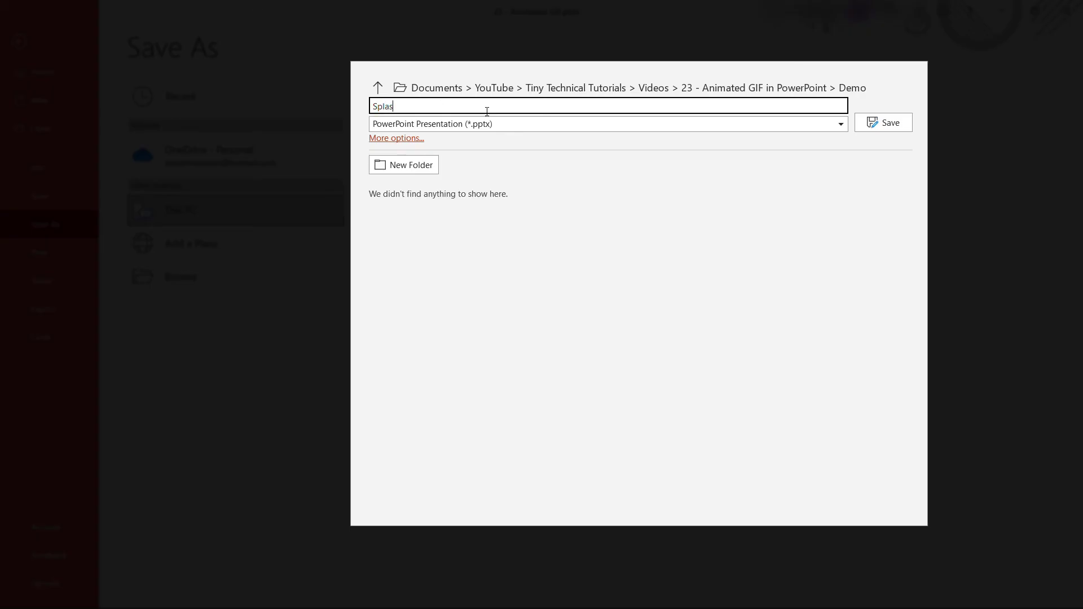
pyautogui.write('creen')
pyautogui.click(499, 121)
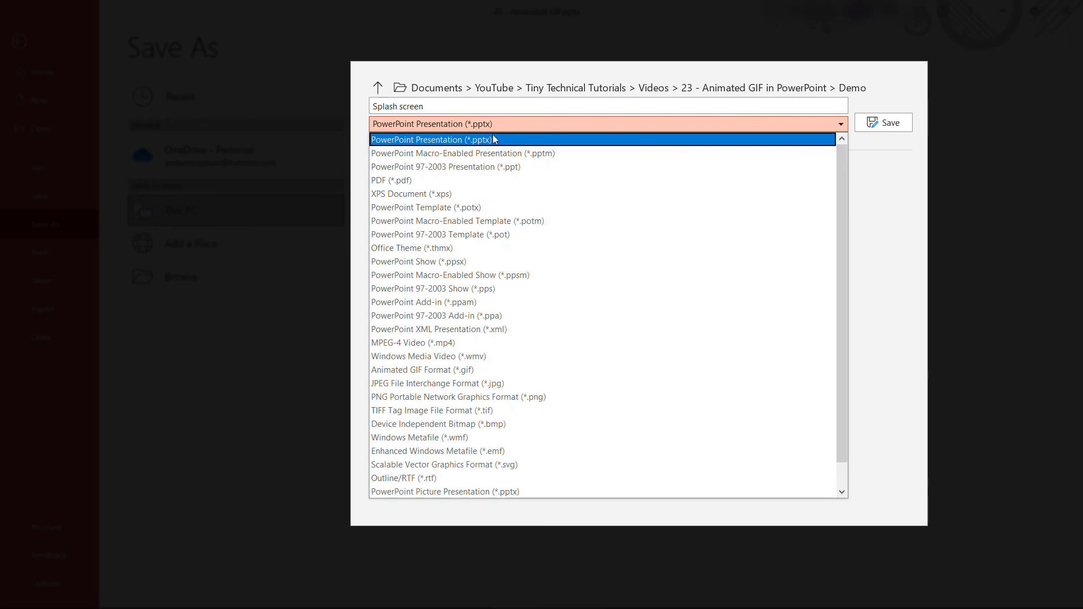
pyautogui.click(436, 370)
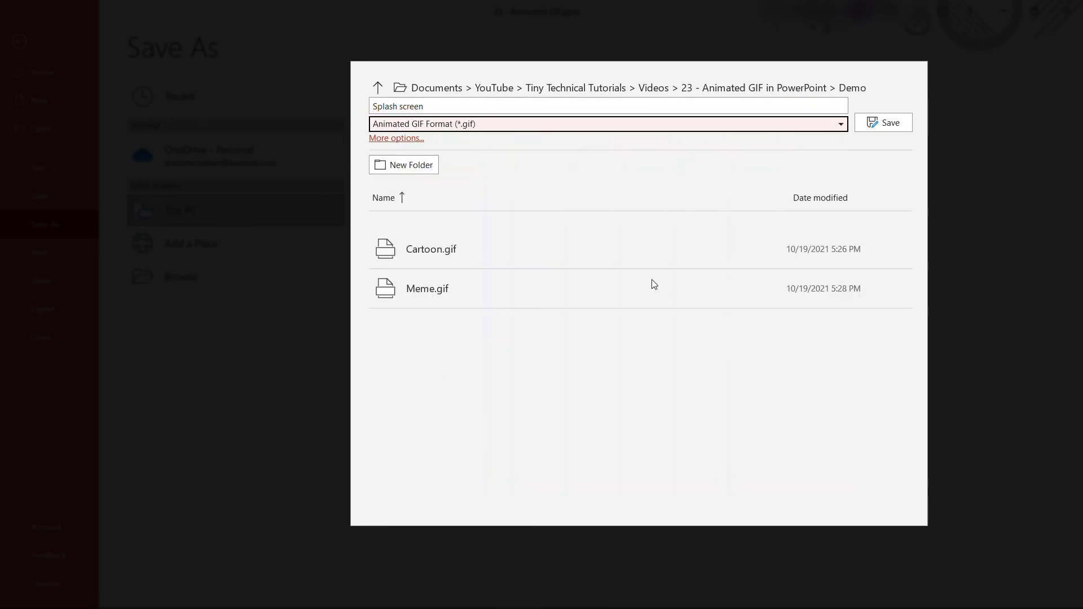
pyautogui.click(881, 123)
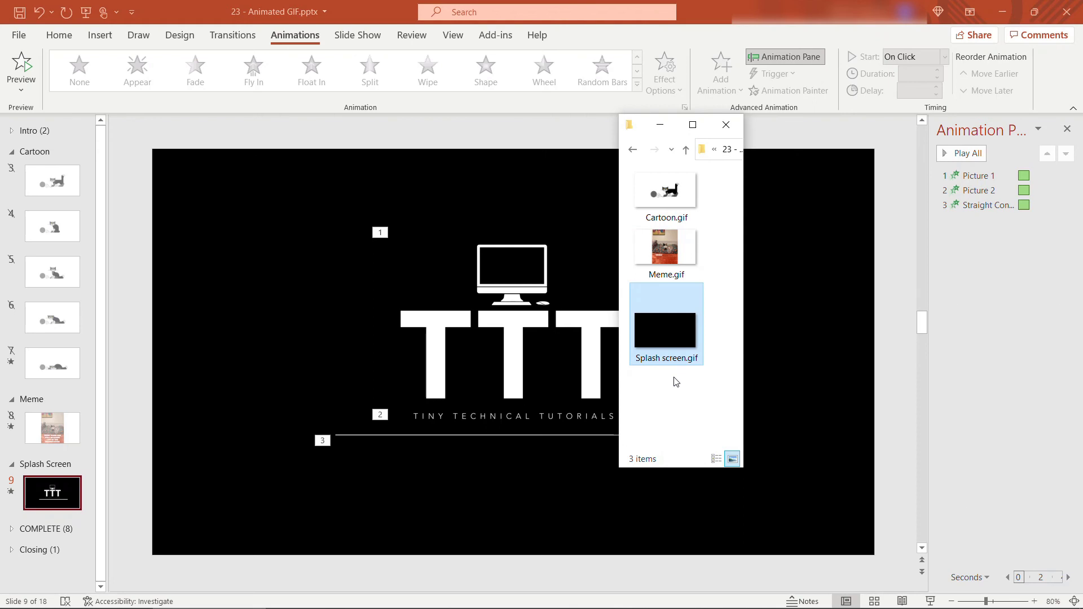
# Step: Open Splash screen.gif from File Explorer to preview it in Photos
pyautogui.doubleClick(671, 330)
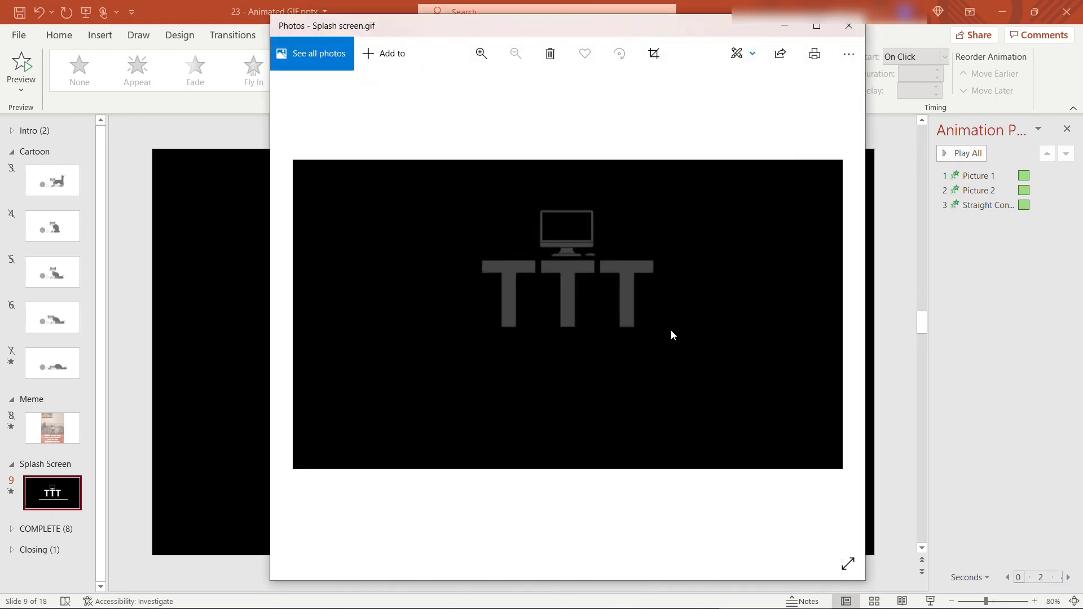